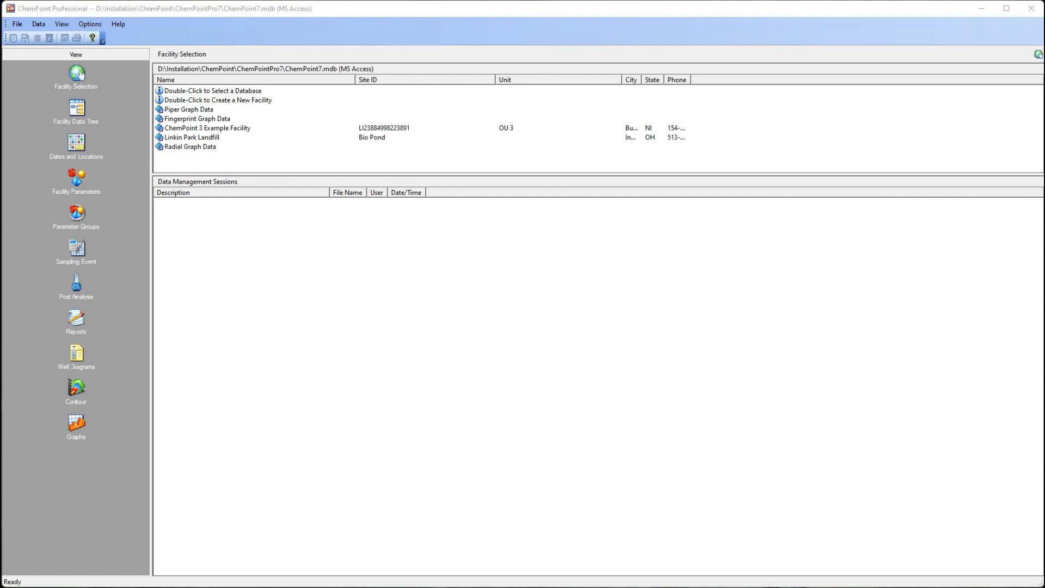
Step: Review the Microsoft Access and Microsoft SQL Server options for choosing the database, keeping the current Access file
click(18, 25)
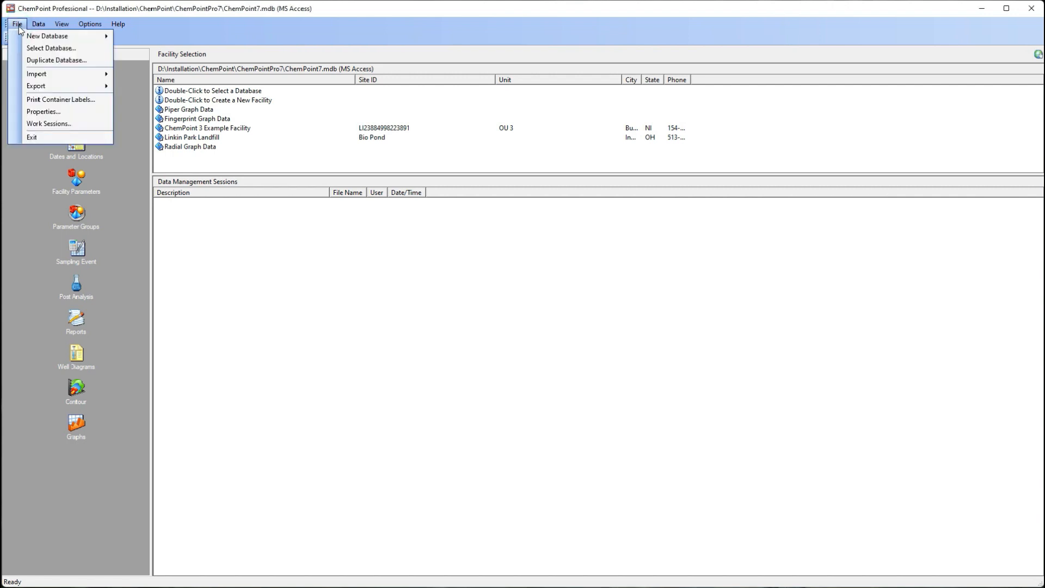
click(51, 49)
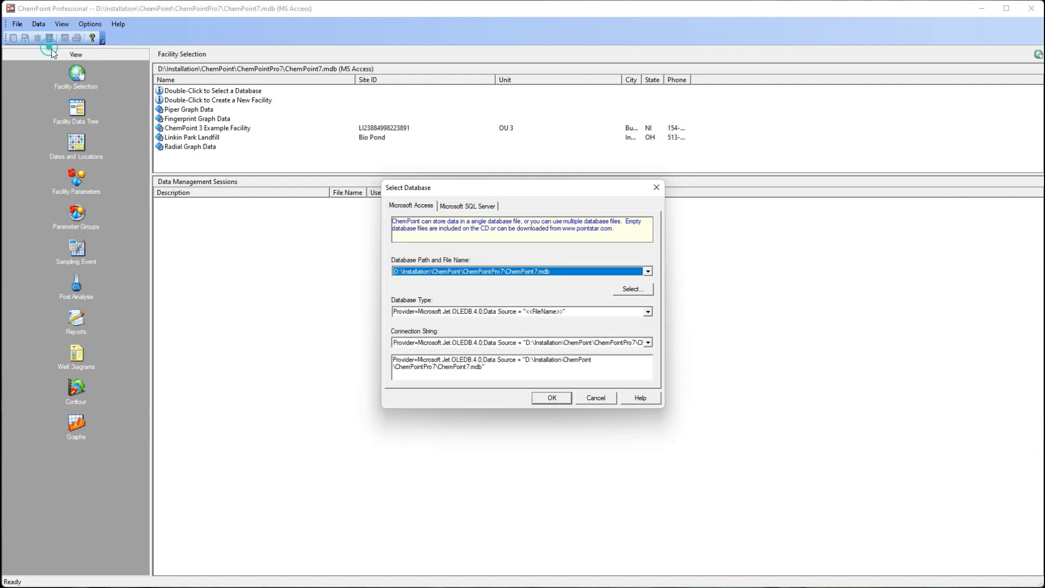
click(460, 212)
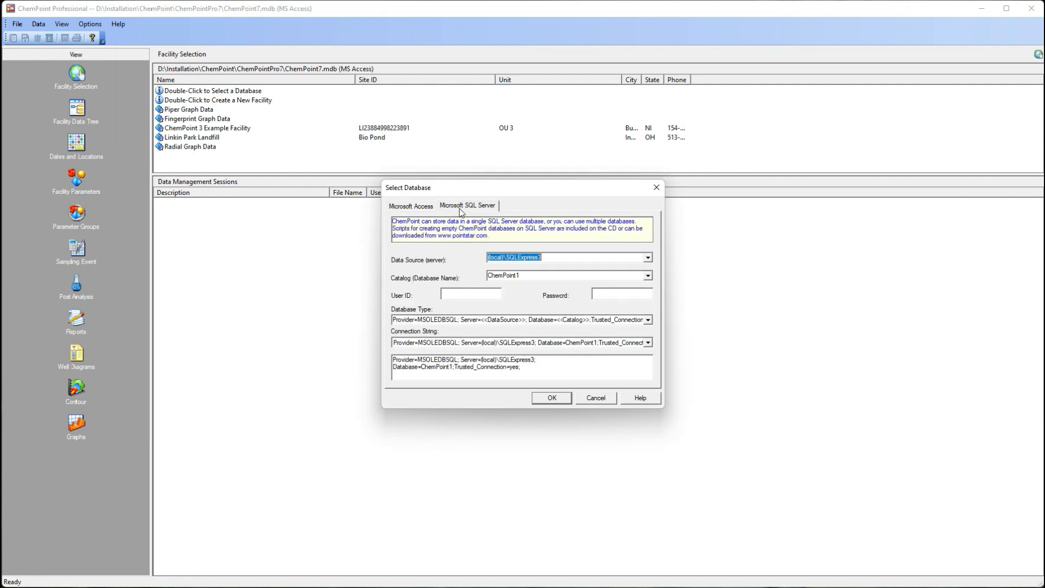
click(412, 206)
click(568, 399)
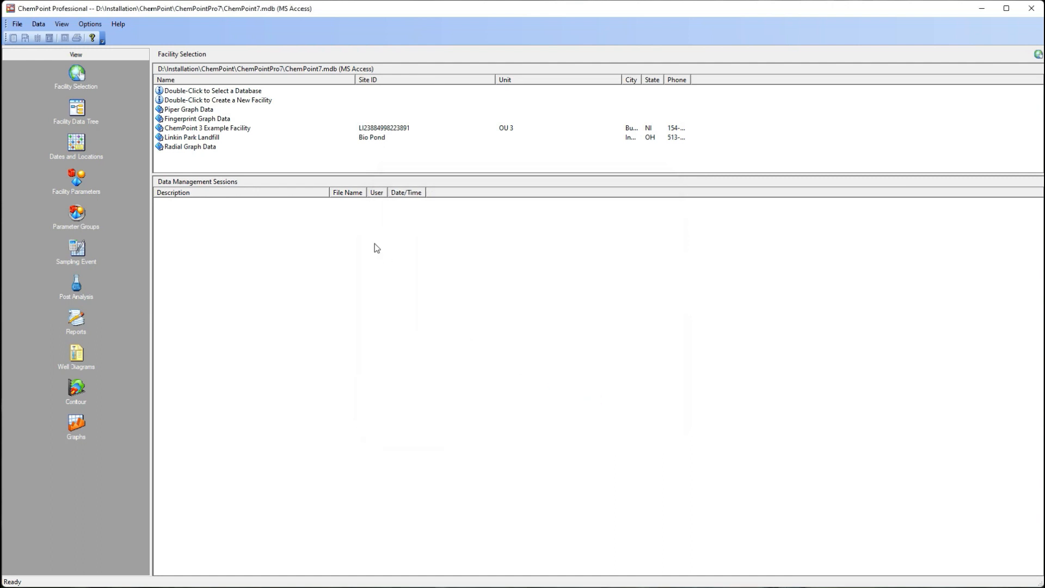
Step: Select ChemPoint 3 Example Facility as the active facility
click(190, 131)
right_click(190, 131)
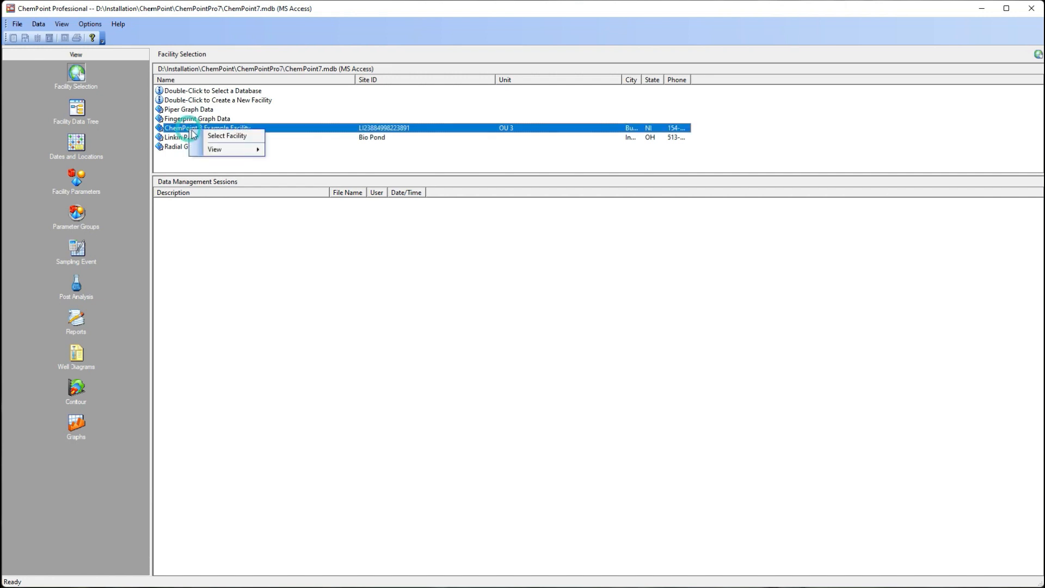
click(242, 137)
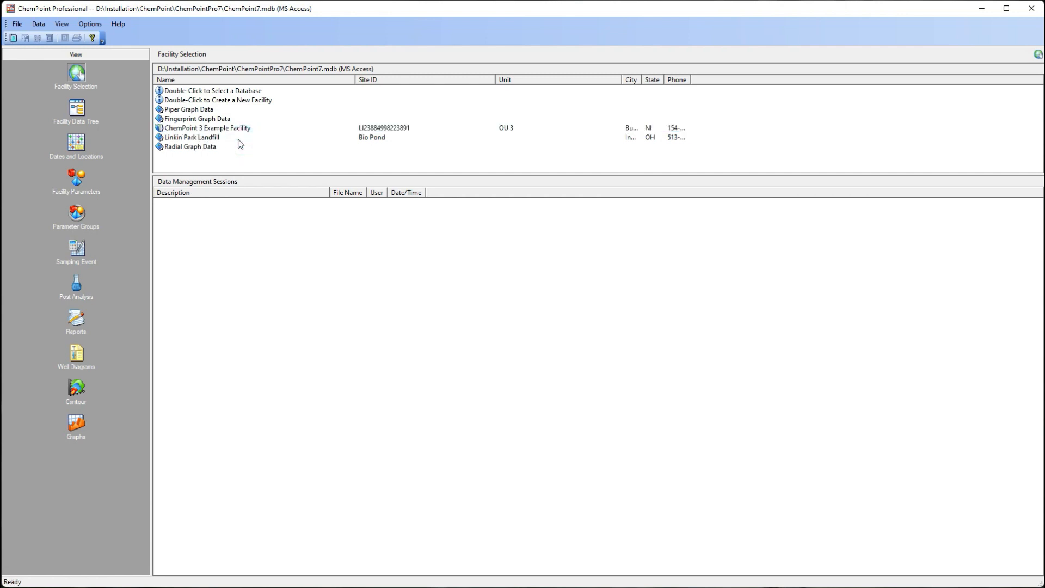
Step: In the facility data tree, expand sampling date 6/3/1991 to show location TW-3's Analysis and Field parameters
click(76, 107)
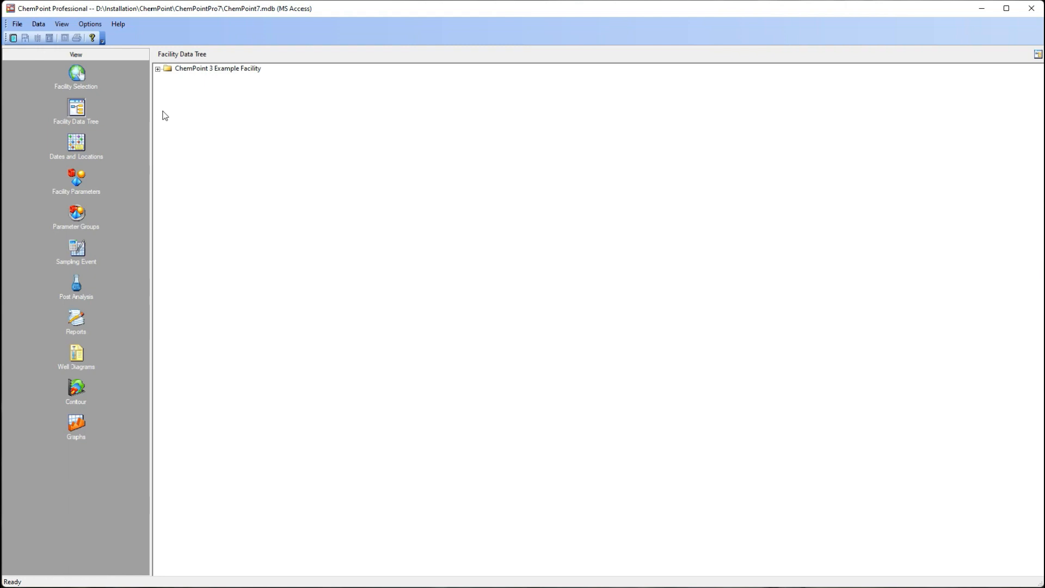
click(157, 69)
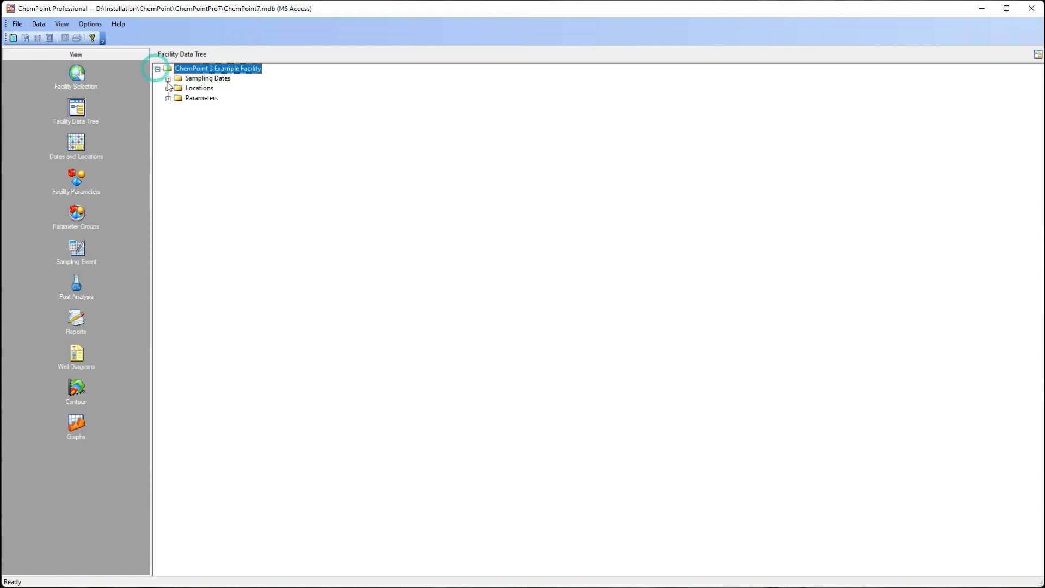
click(168, 79)
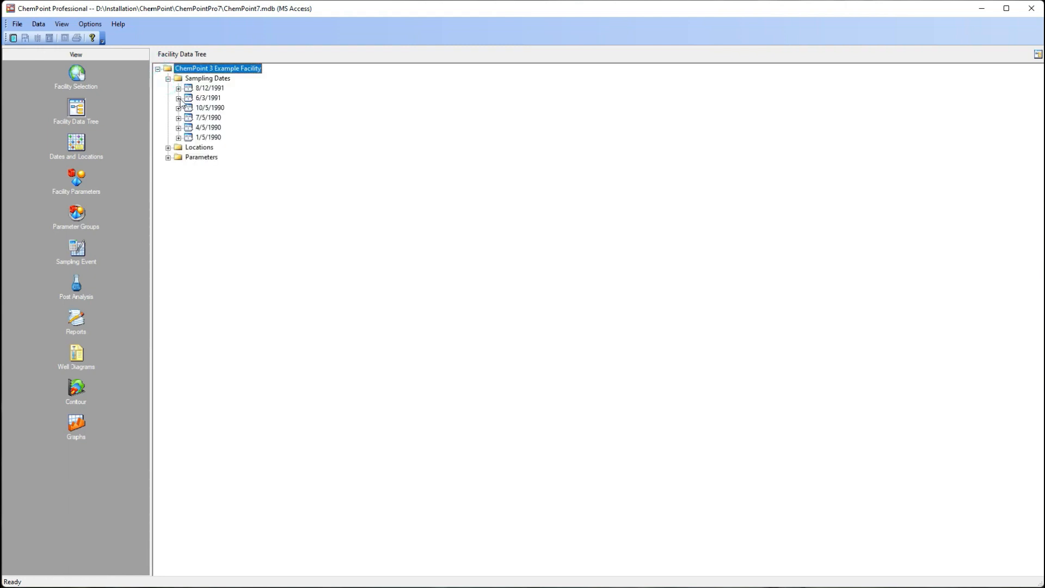
click(179, 98)
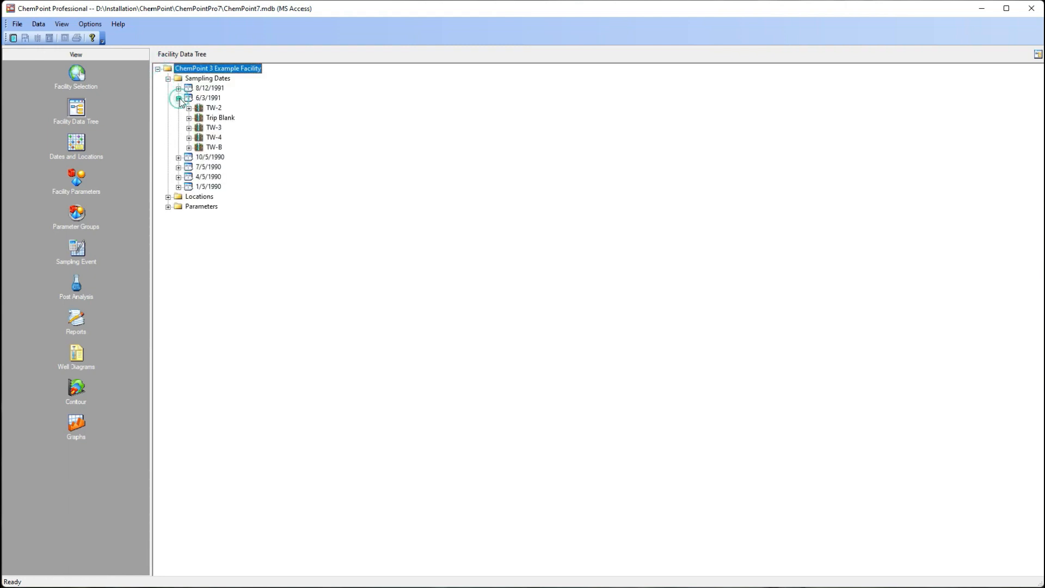
click(189, 128)
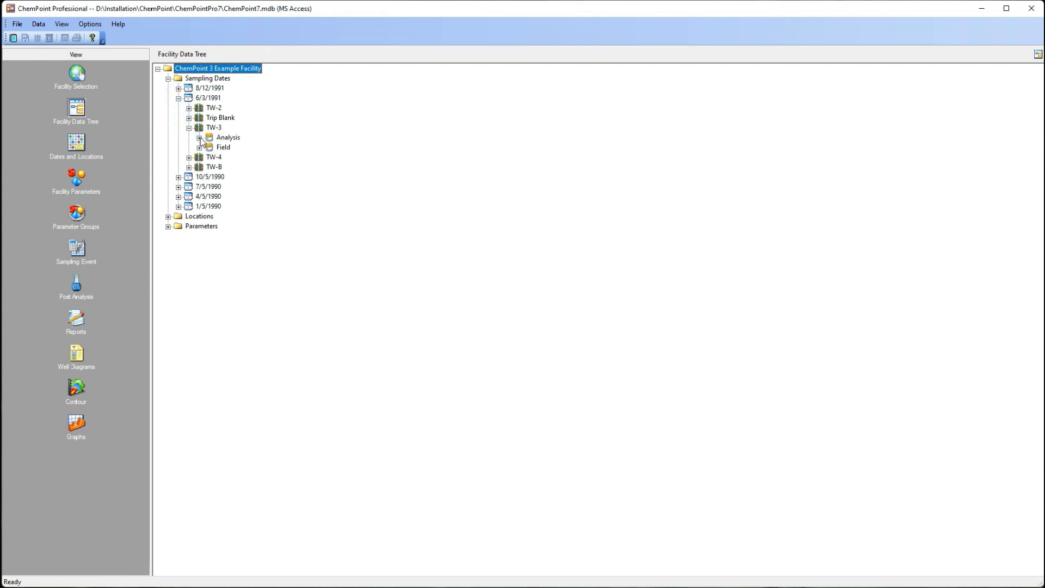
click(199, 147)
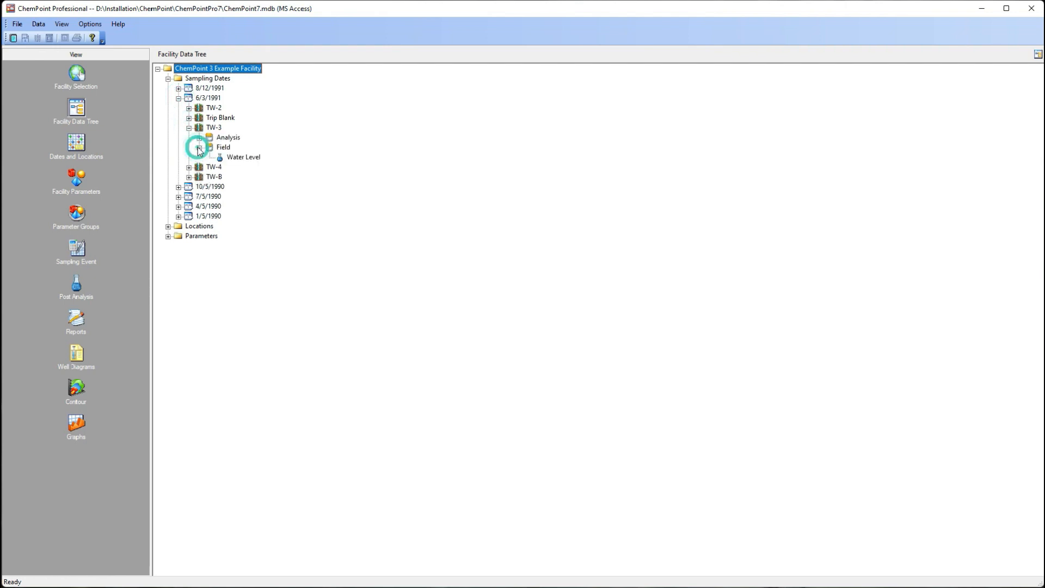
click(199, 138)
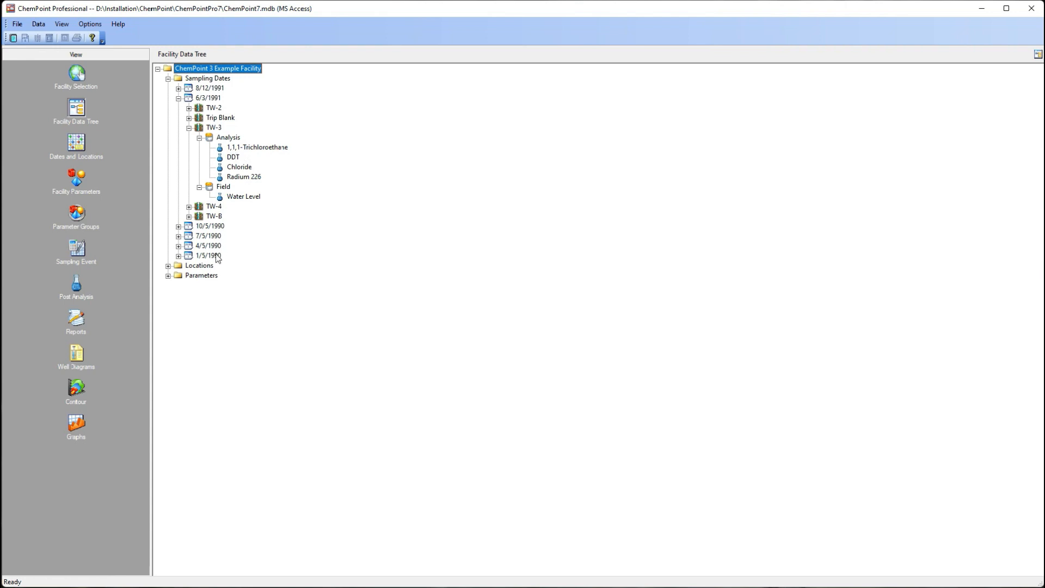
Step: Expand the 8/12/1991 date under location TW-4 and the Chloride entry under Parameters in the data tree
click(169, 267)
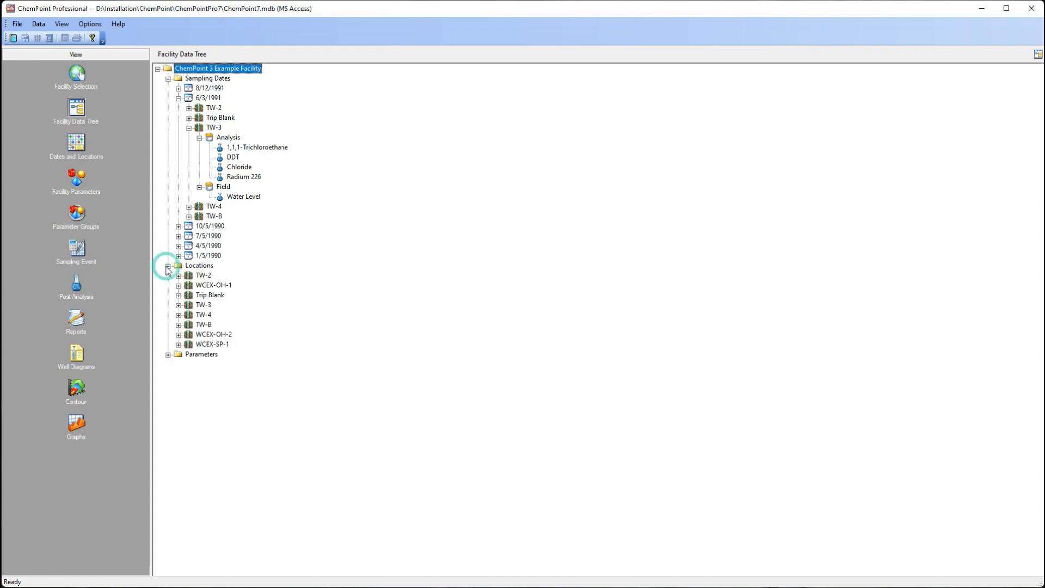
click(179, 314)
click(189, 334)
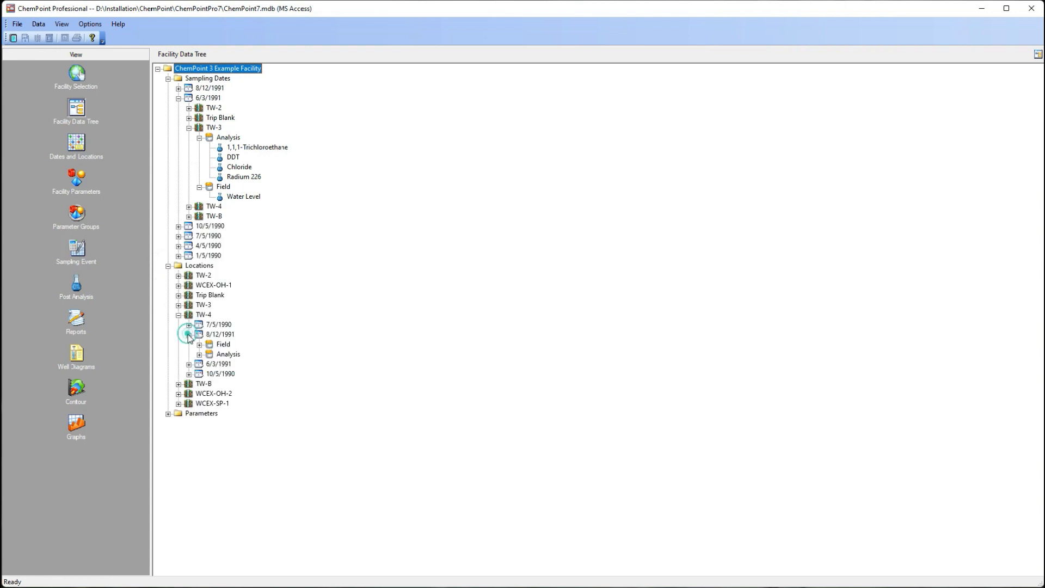
click(169, 414)
click(179, 443)
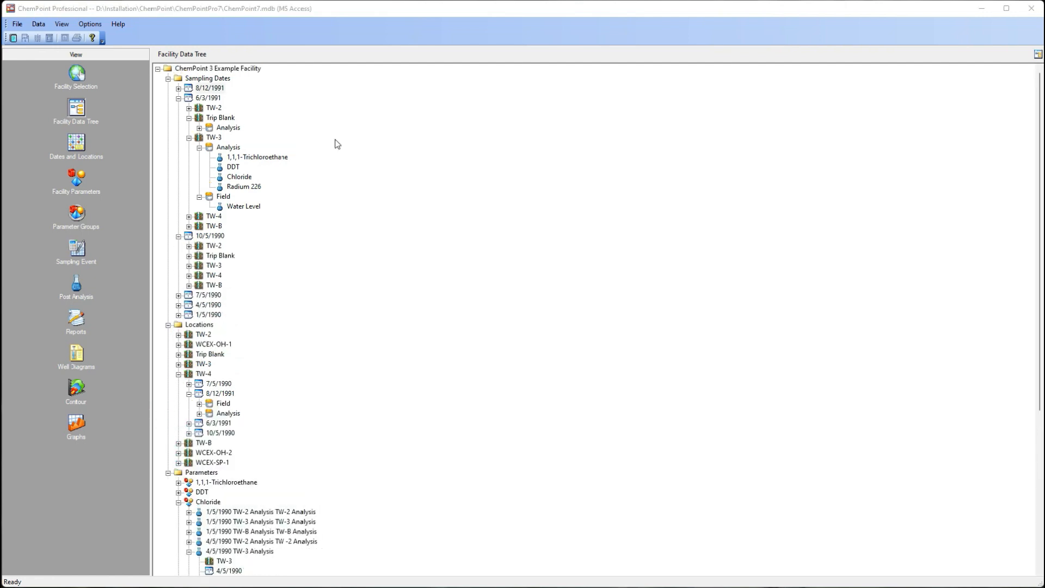
Step: View the sampling event details of the 6/3/1991 date from the data tree and leave them unedited
click(203, 100)
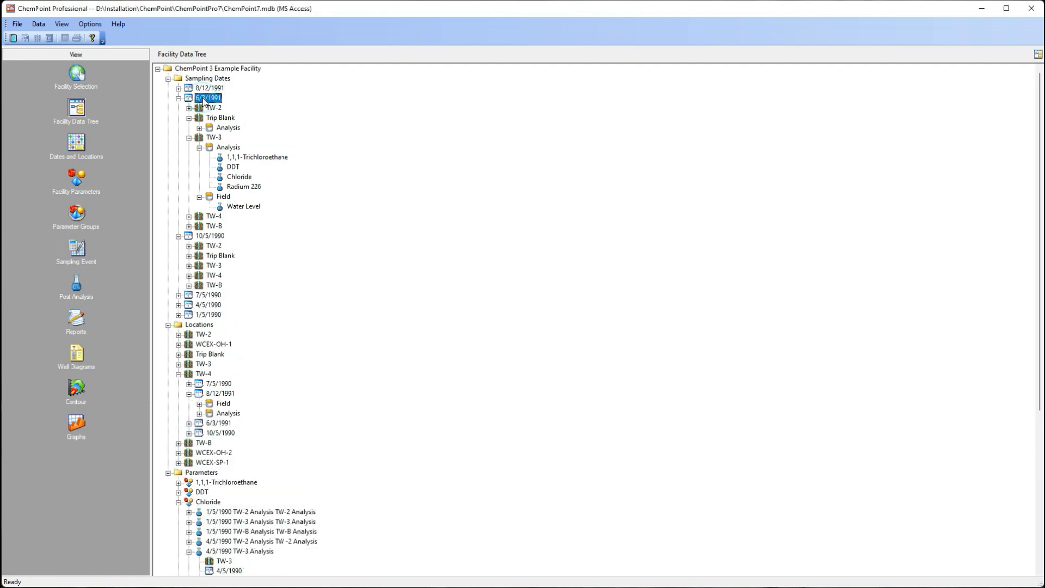
right_click(203, 100)
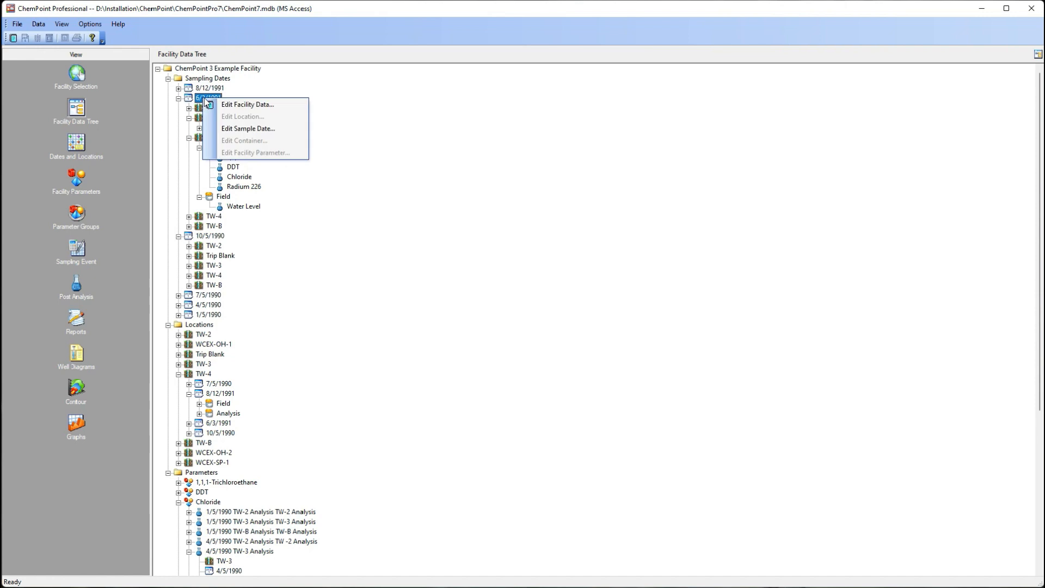
click(266, 132)
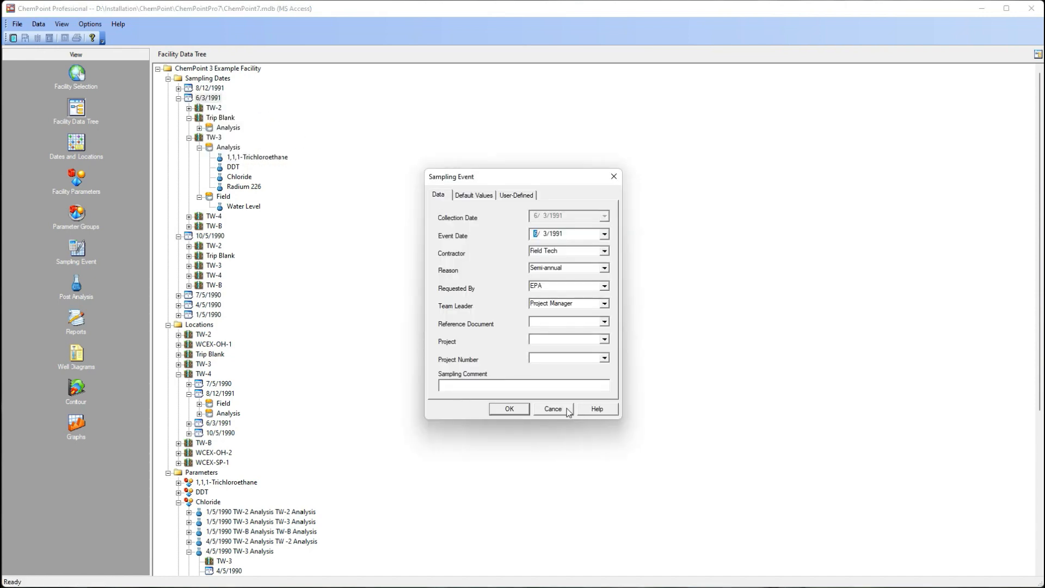
click(565, 408)
Step: View the sampling location details of TW-3 under 6/3/1991 and close them without changes
click(214, 137)
right_click(216, 137)
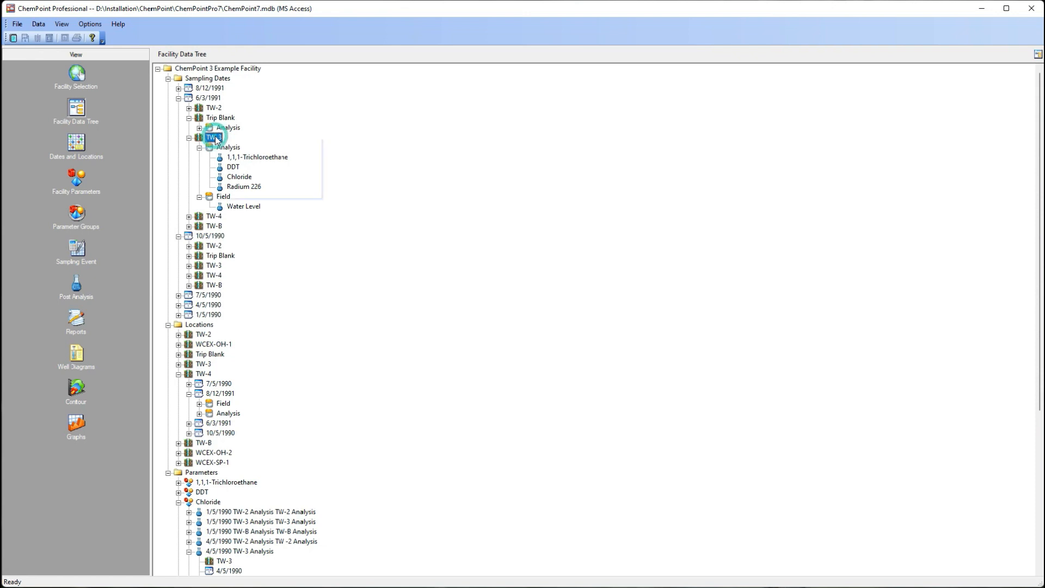
click(257, 154)
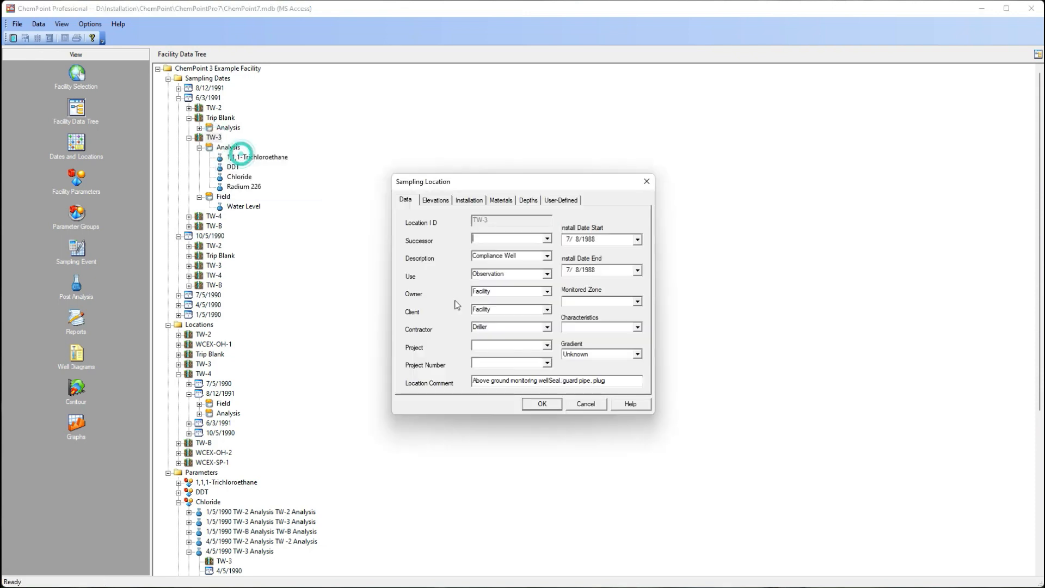
click(586, 404)
Step: View the container details of TW-3's Analysis container under 6/3/1991 and close them without changes
click(224, 147)
right_click(222, 145)
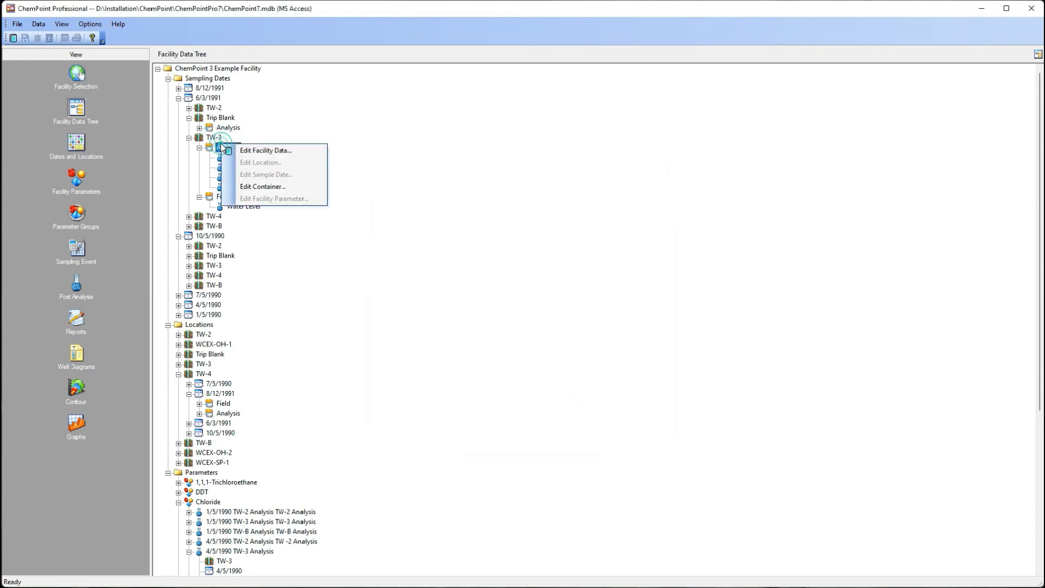
click(282, 188)
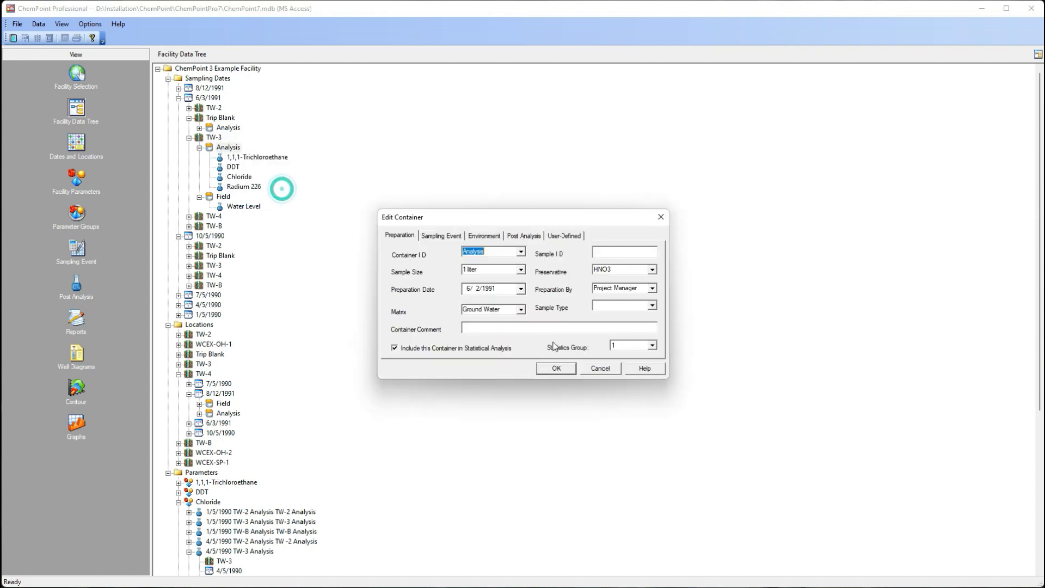
click(598, 369)
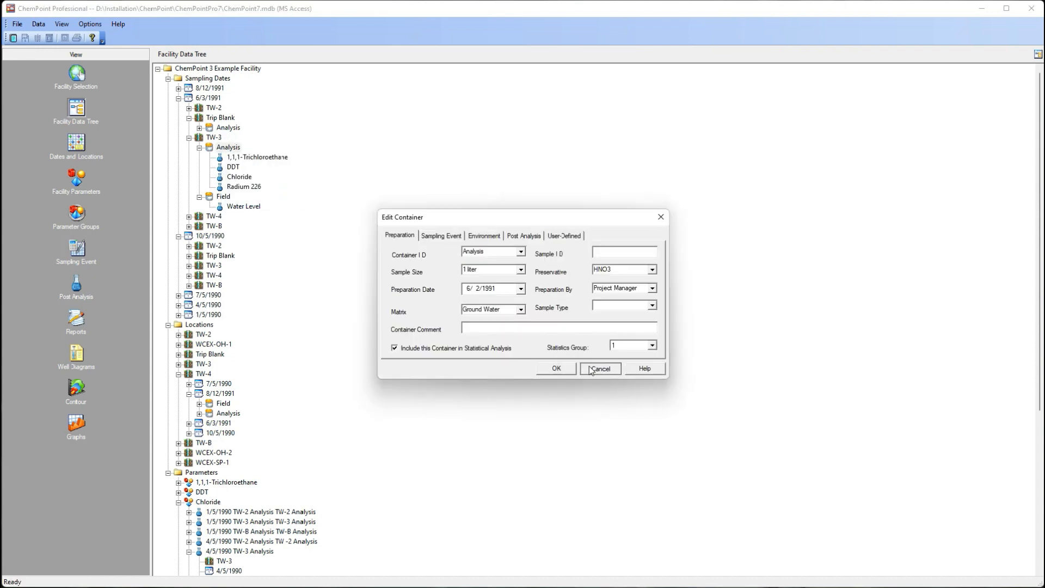
Step: Show the facility's dates and locations and inspect the 6/3/1991 sampling event's details without changing them
click(76, 142)
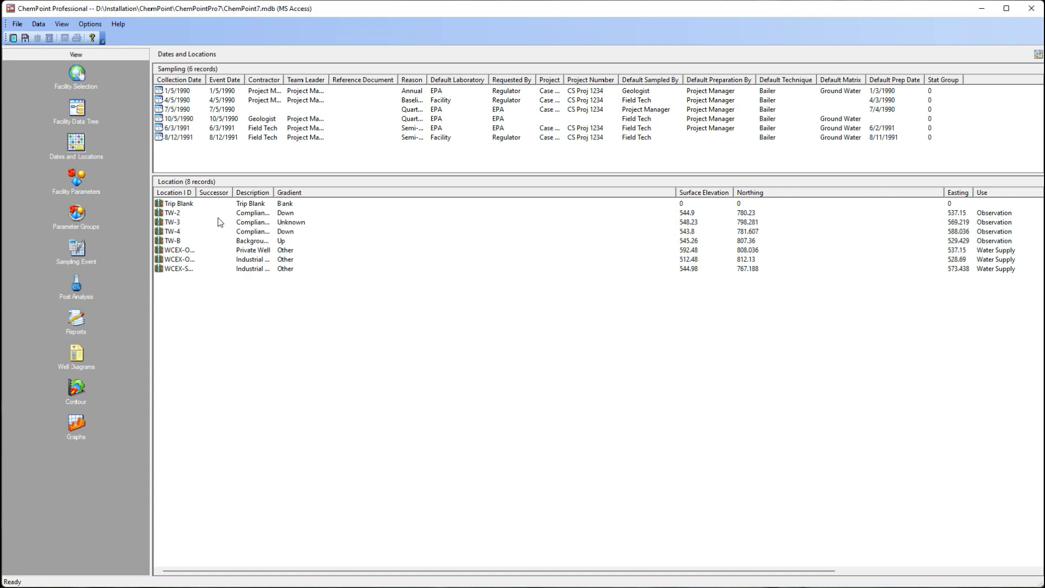
double_click(427, 133)
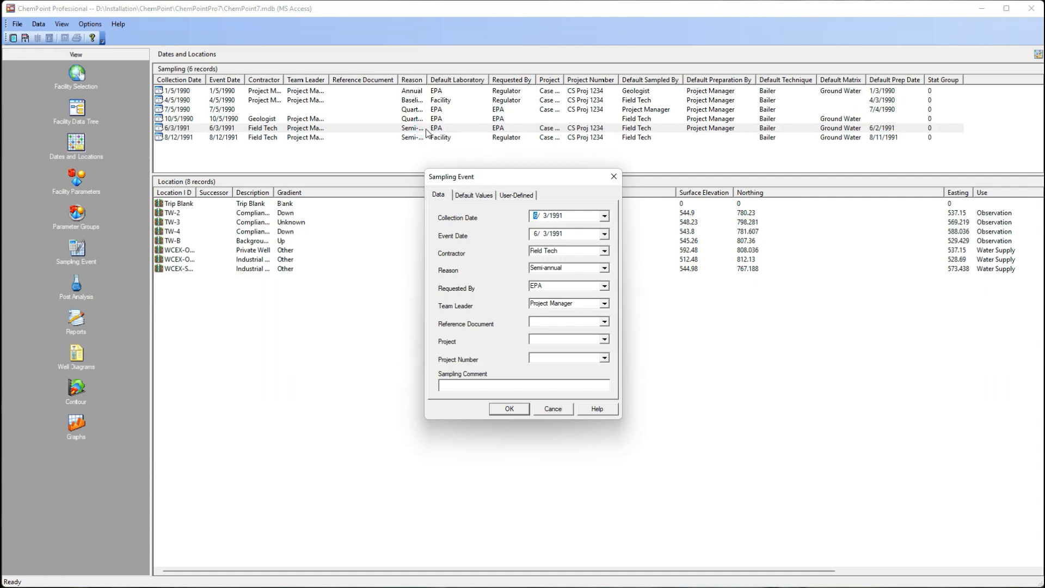
click(549, 413)
Step: Look through the facility parameters, the parameter groups with their group filter, and the sampling event setup
click(70, 185)
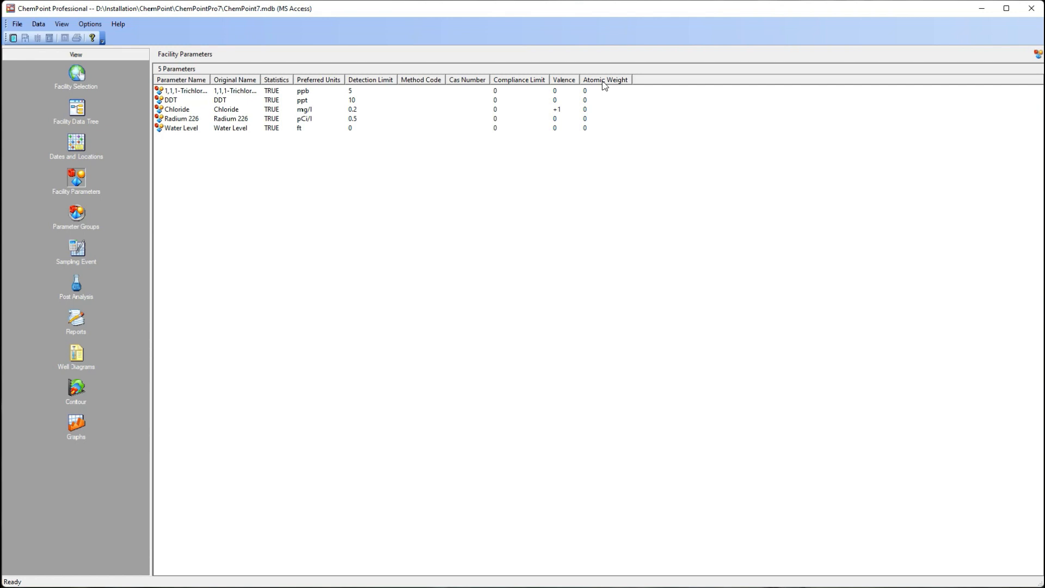
click(76, 217)
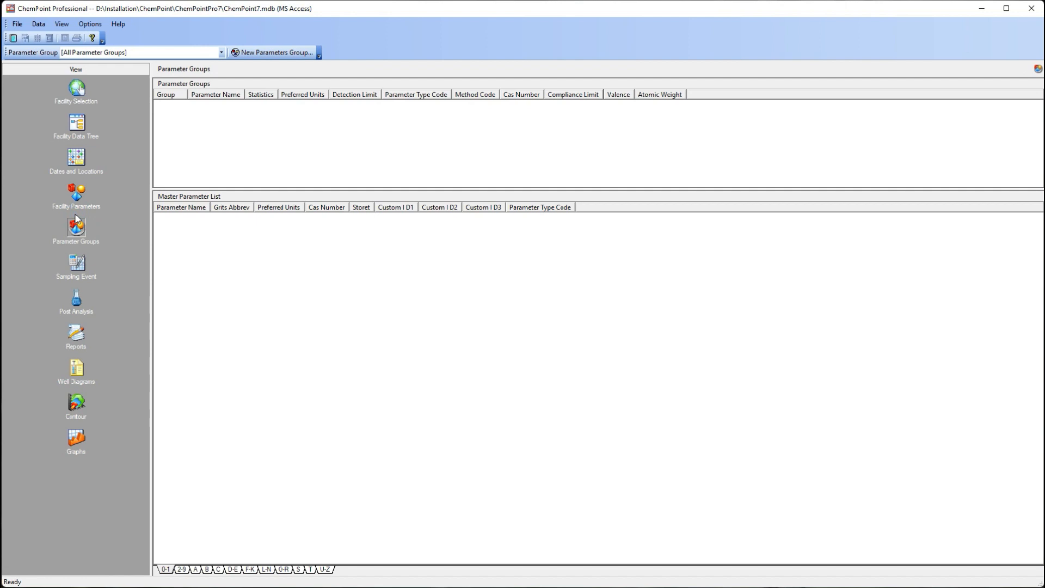
click(209, 53)
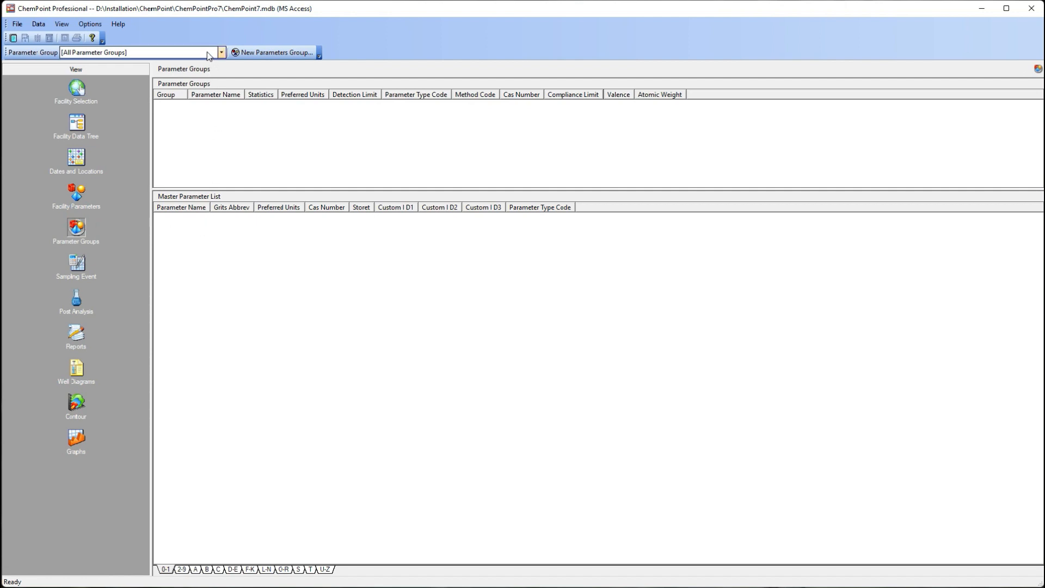
click(207, 53)
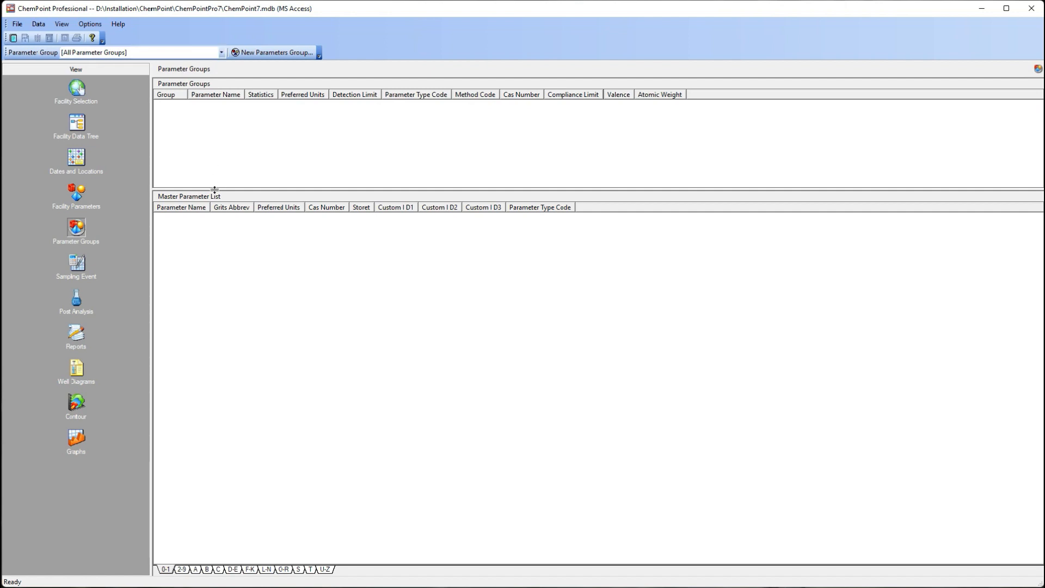
click(77, 264)
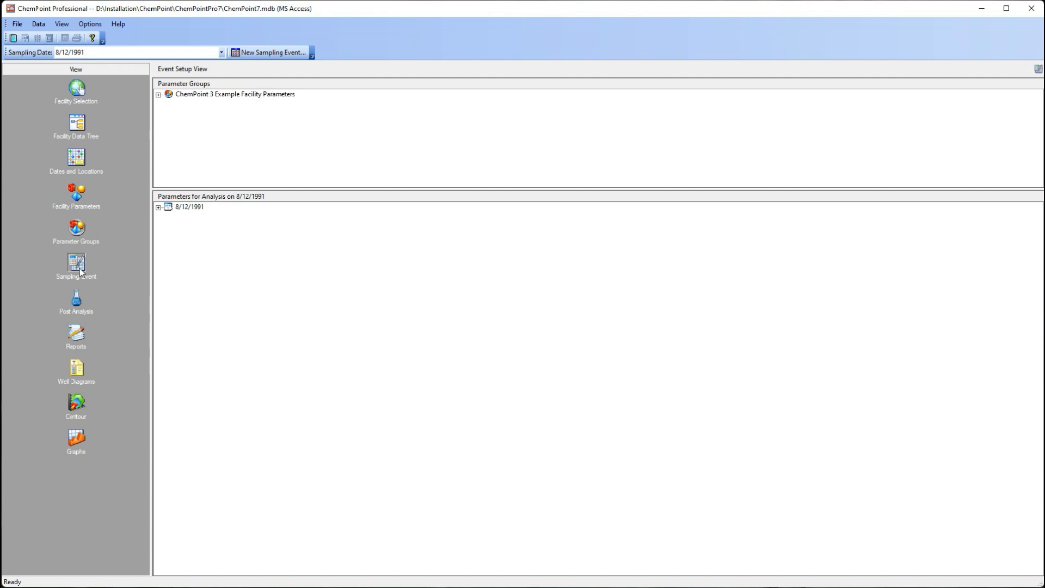
Step: In the post-analysis view, display TW-3's Analysis concentrations for 8/12/1991 and switch the sampling date to 7/5/1990
click(77, 305)
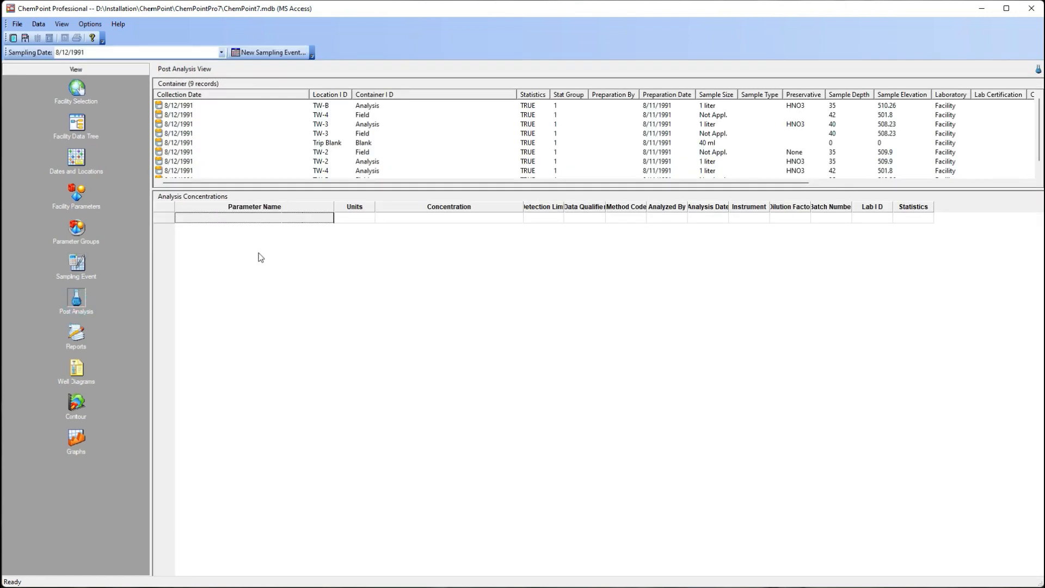
click(350, 127)
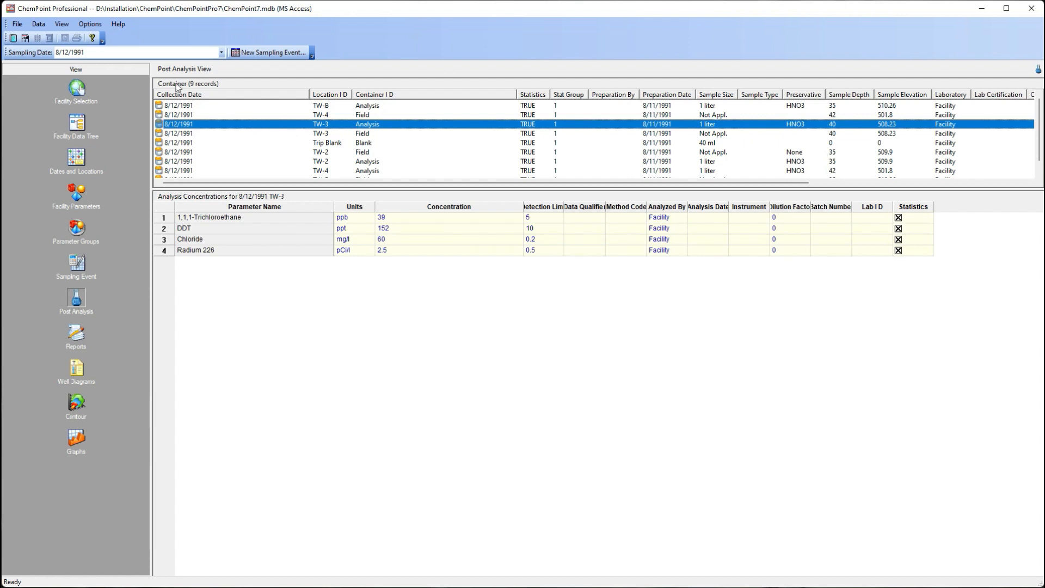
click(164, 53)
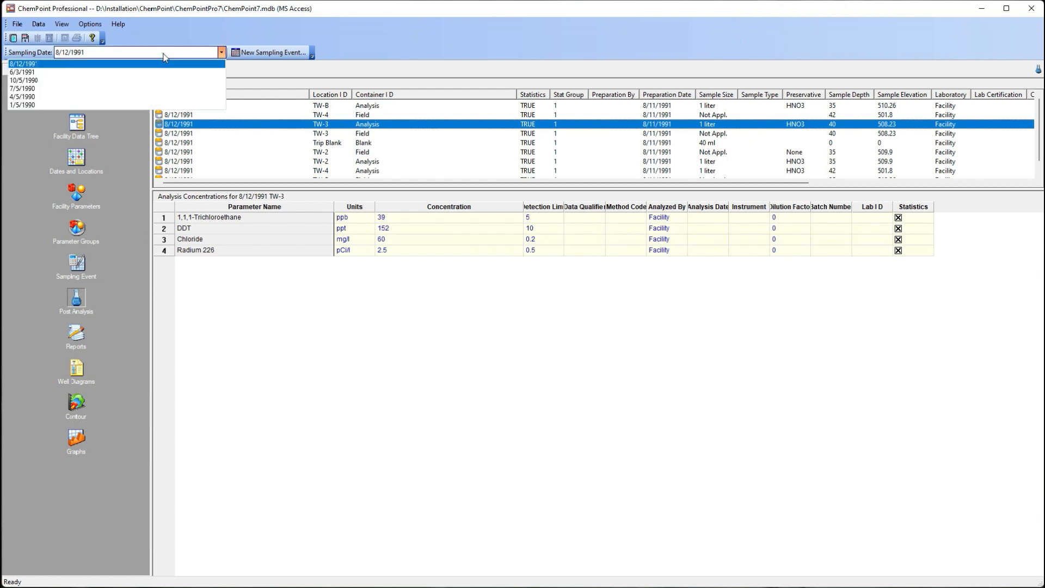
click(160, 88)
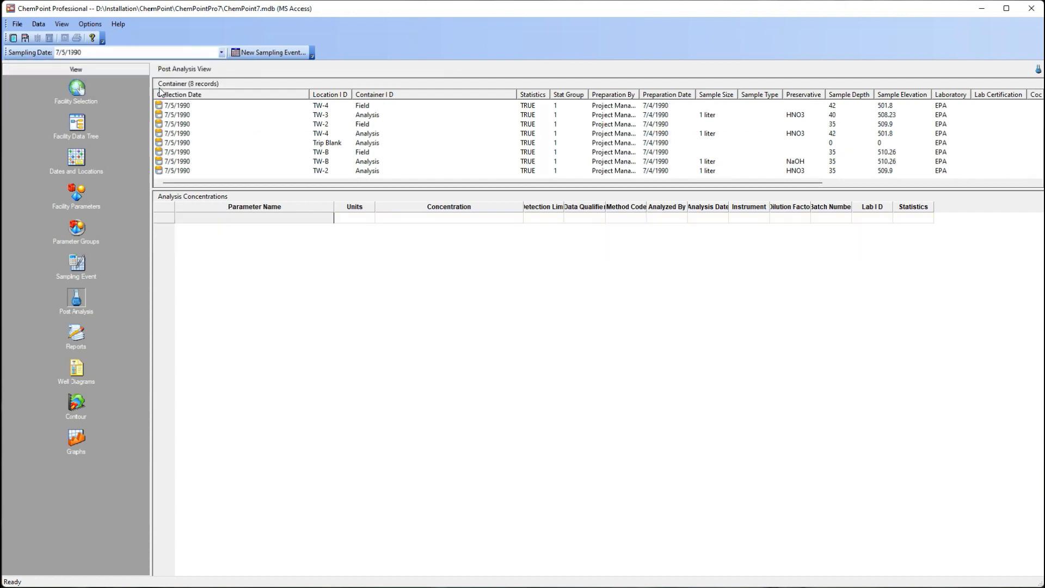
Step: Display the 7/5/1990 analysis concentrations for the TW-2 Field, Trip Blank and TW-B Analysis containers
click(201, 124)
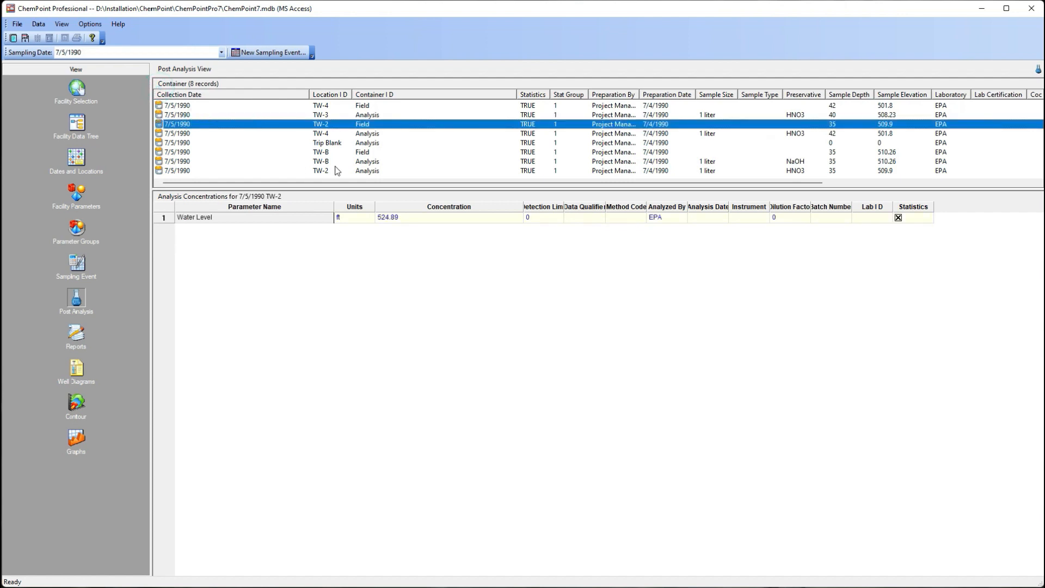
click(349, 144)
click(353, 161)
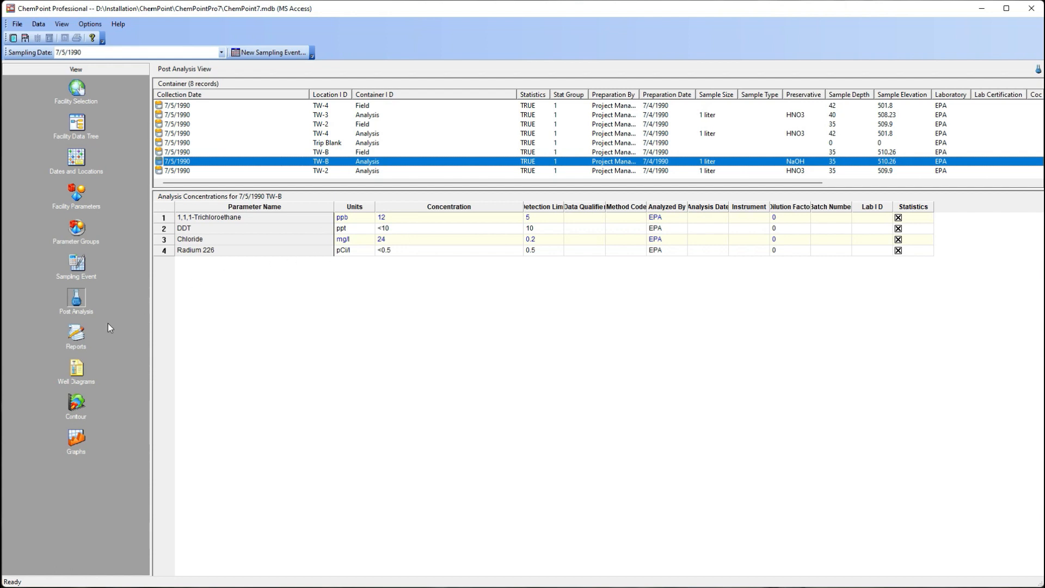
Step: In the reports view, generate a Date x Location report and a Single Sampling Location report for the facility
click(76, 339)
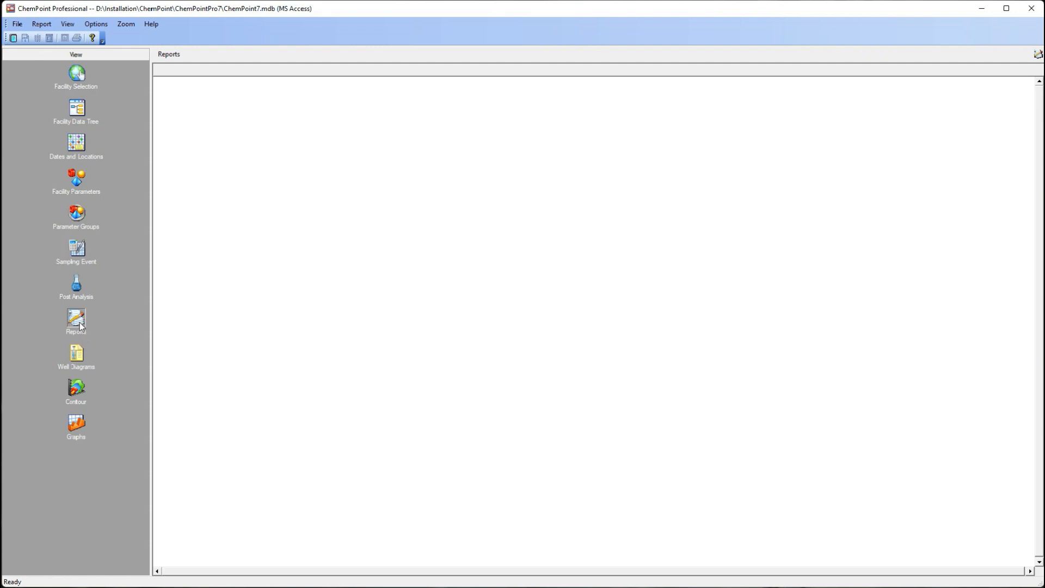
click(42, 25)
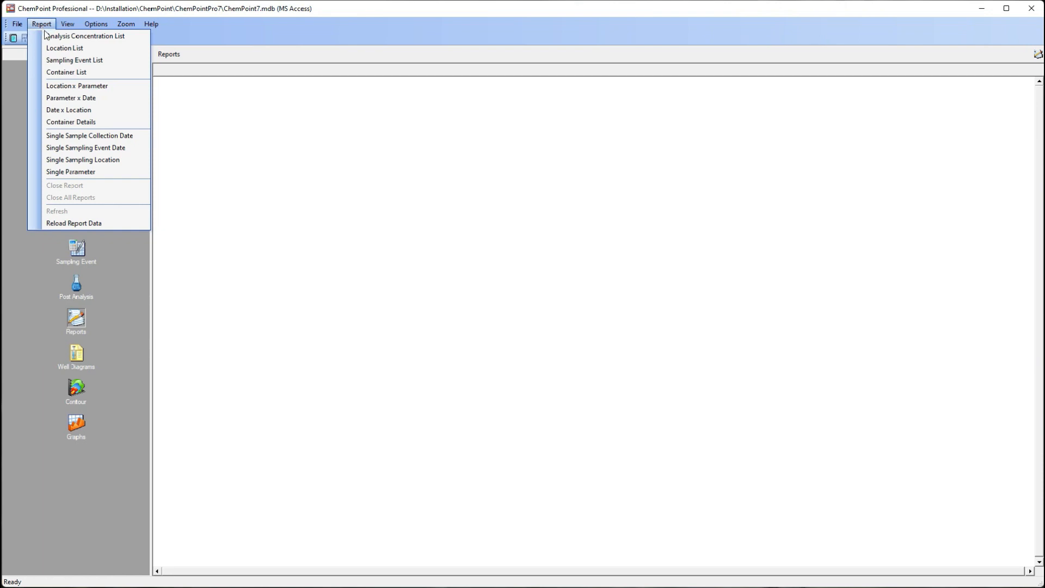
click(74, 111)
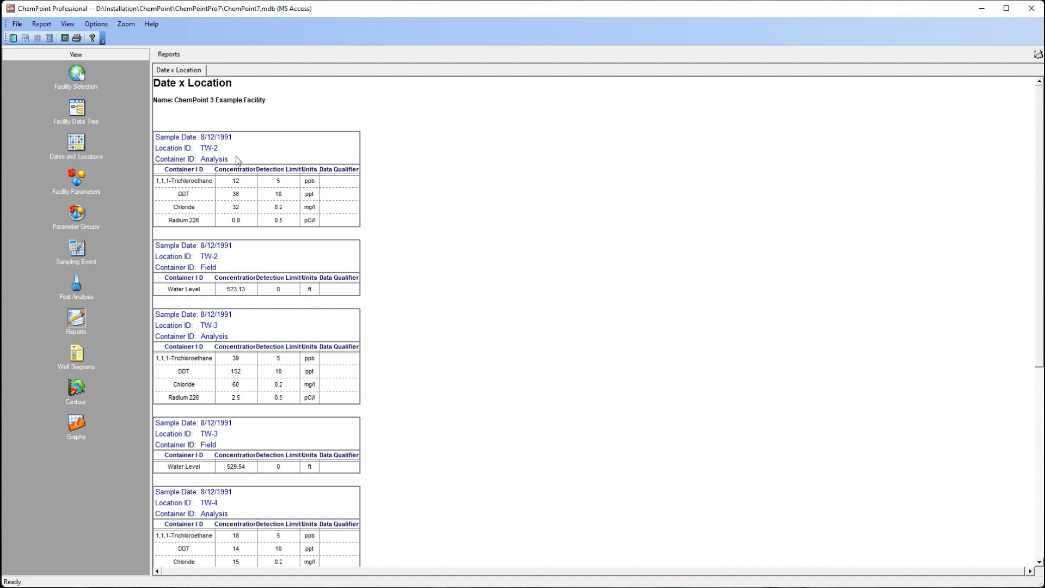
click(42, 25)
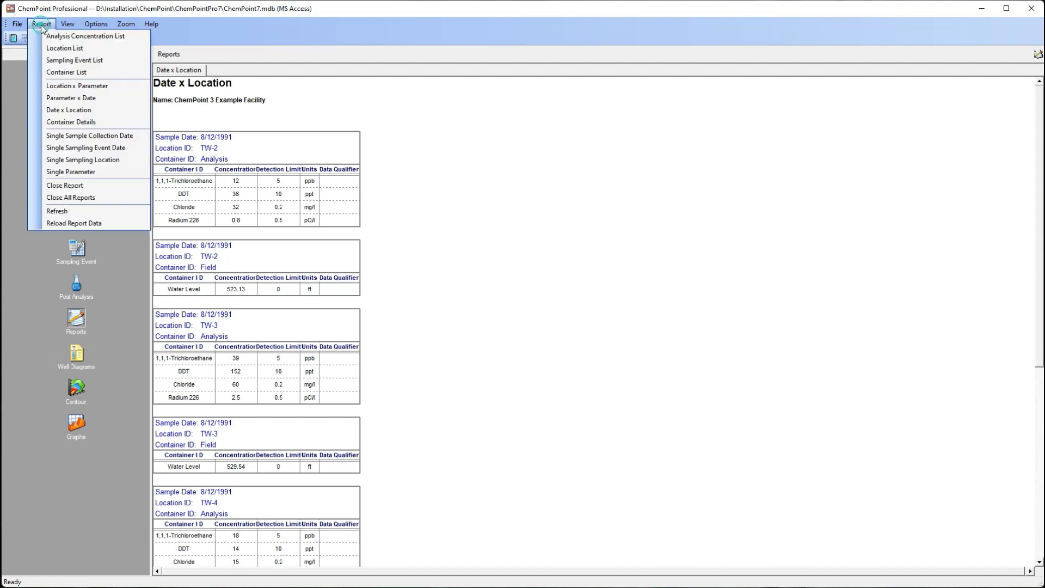
click(96, 159)
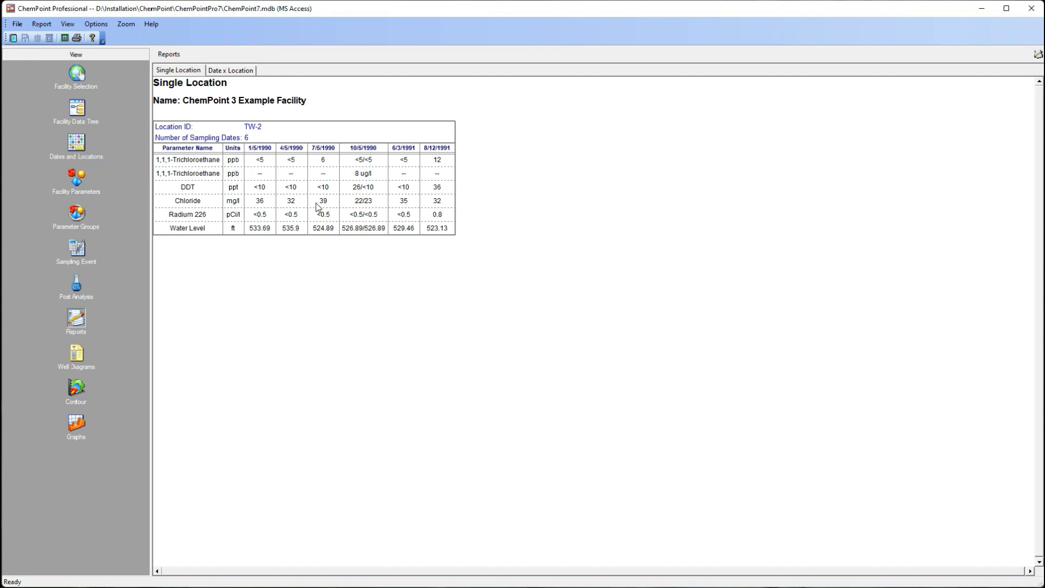
Step: Set the single location report to TW-4 and generate a Single Sampling Event Date report
right_click(300, 189)
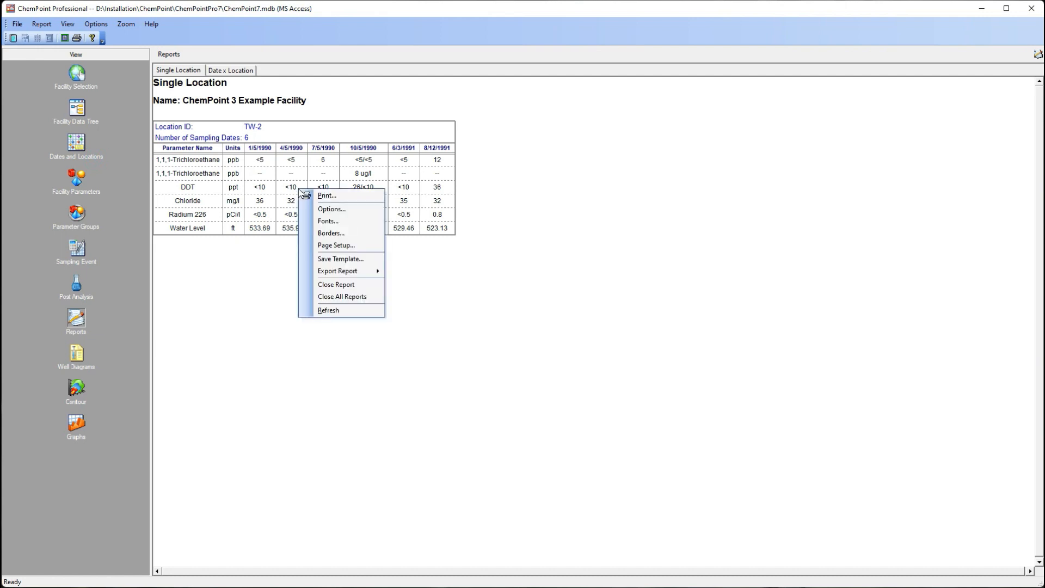
click(349, 210)
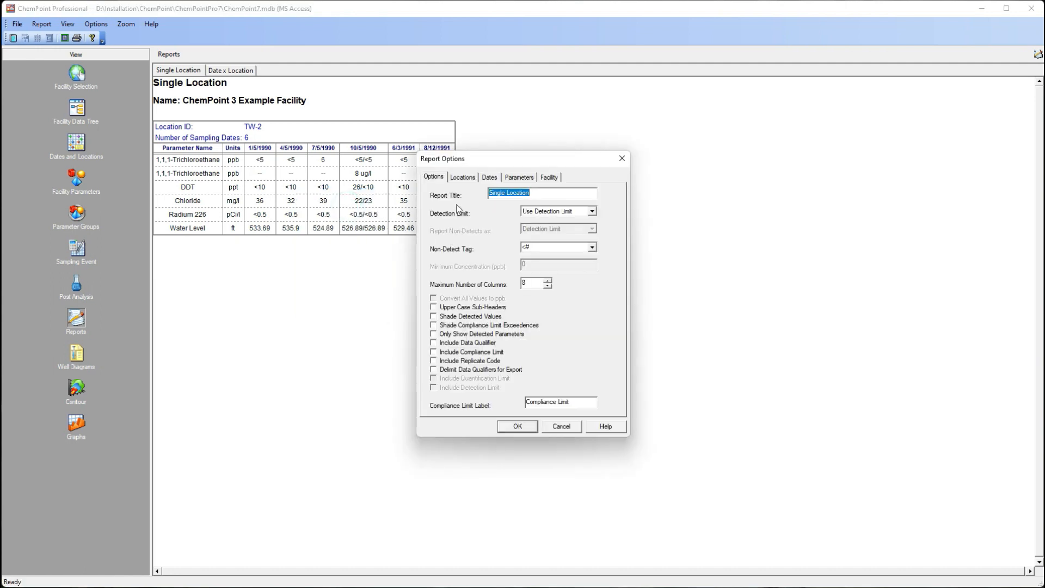
click(463, 177)
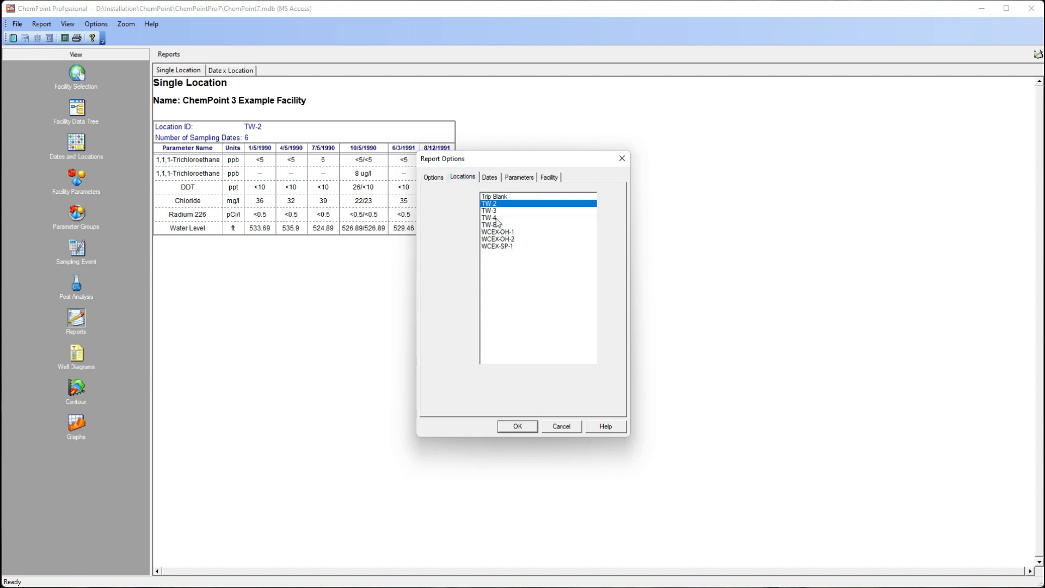
click(496, 217)
click(530, 425)
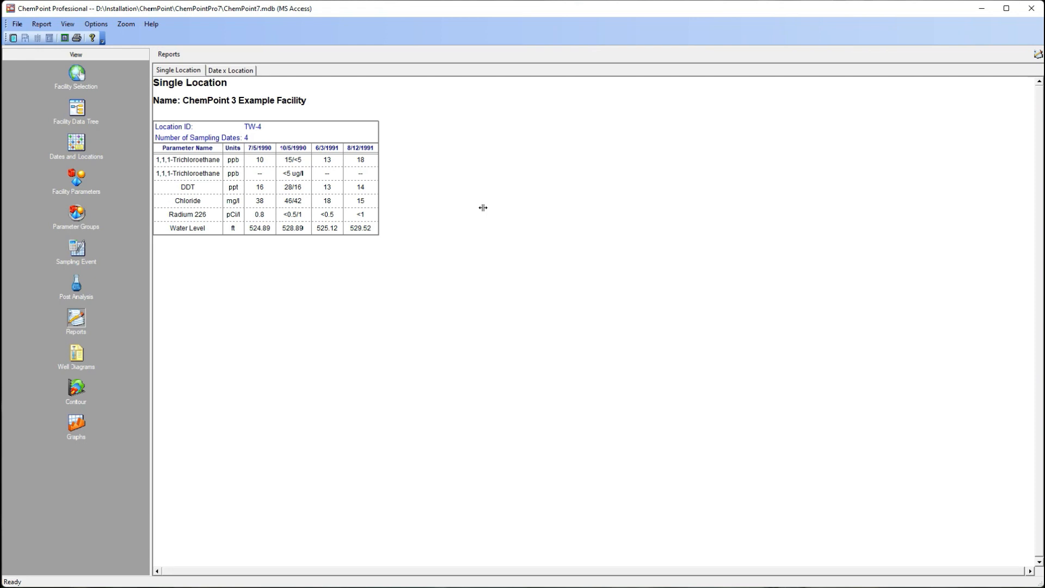
click(42, 26)
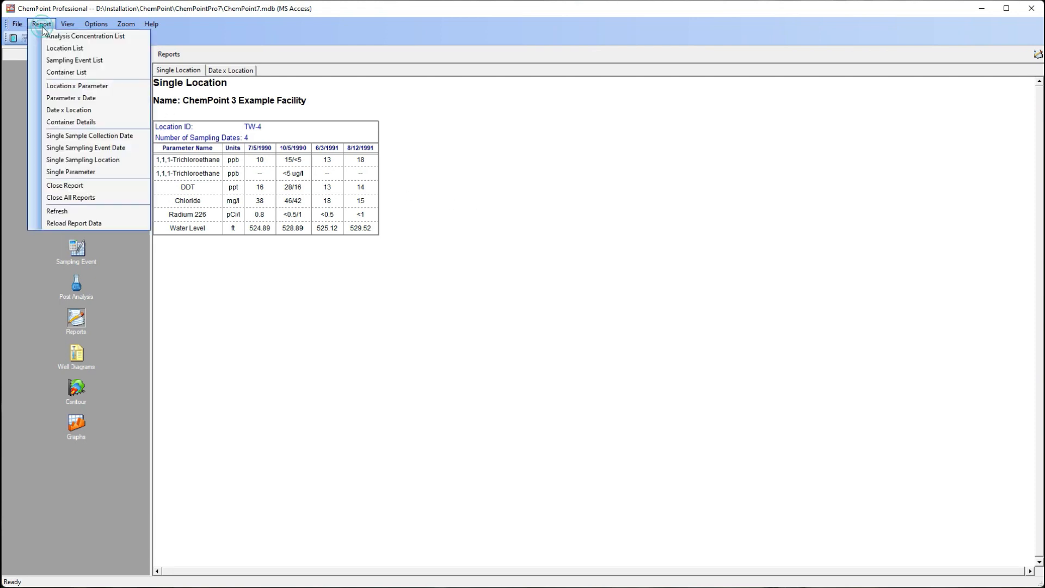
click(99, 152)
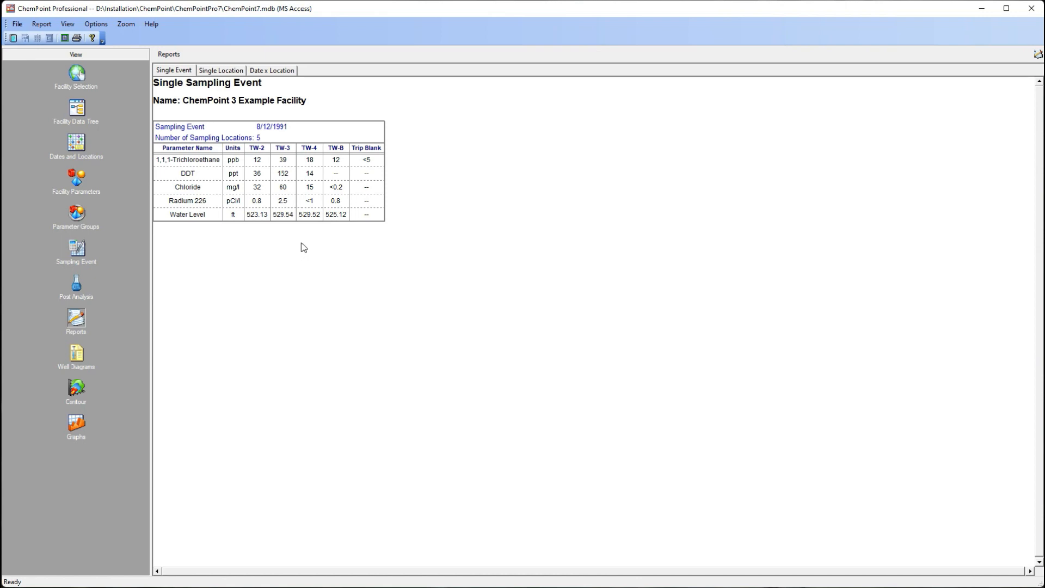
Step: Show the well construction diagram for TW-4, followed by the one for TW-3
click(78, 355)
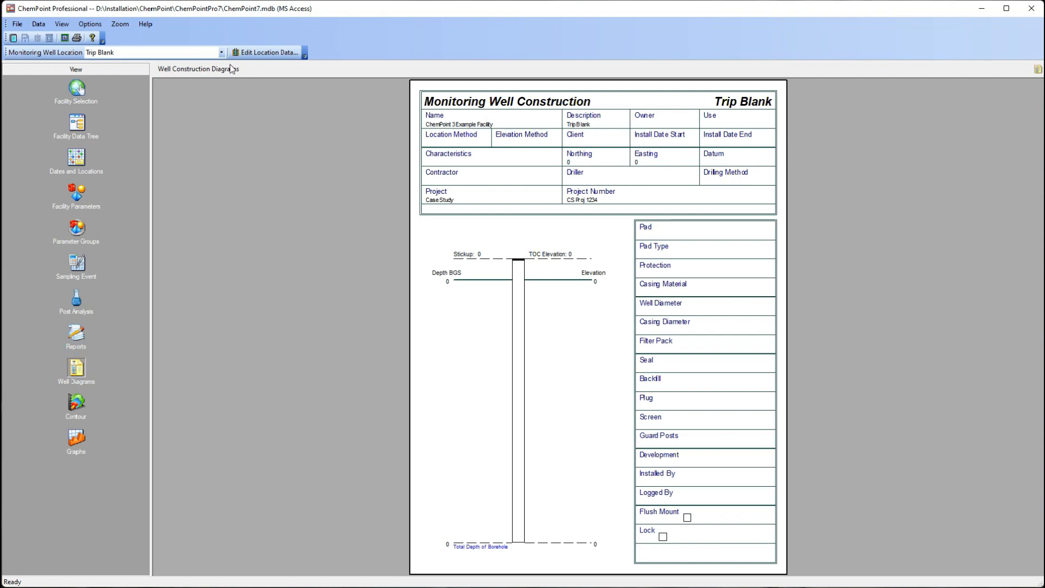
click(222, 52)
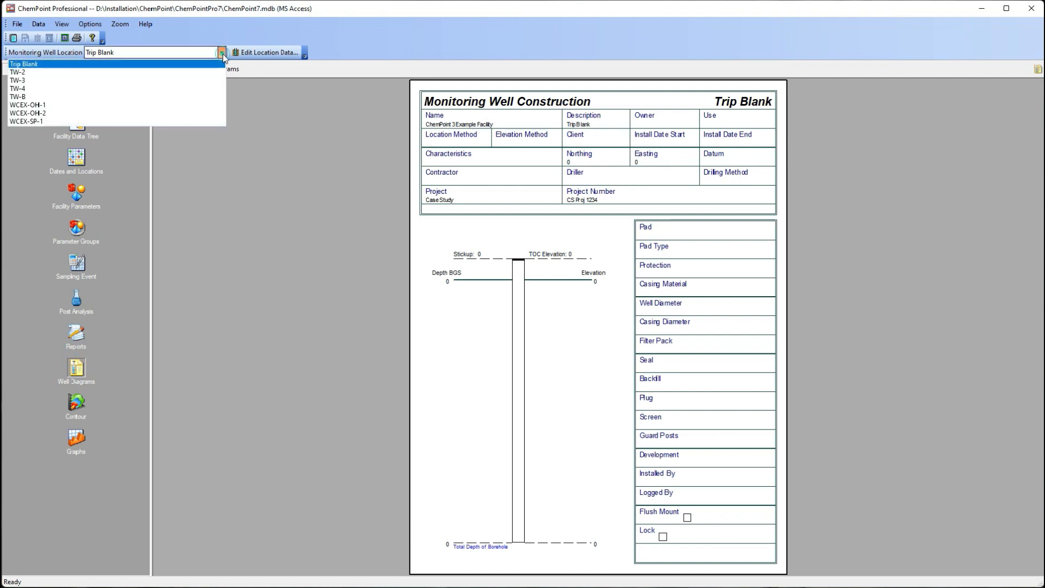
click(202, 96)
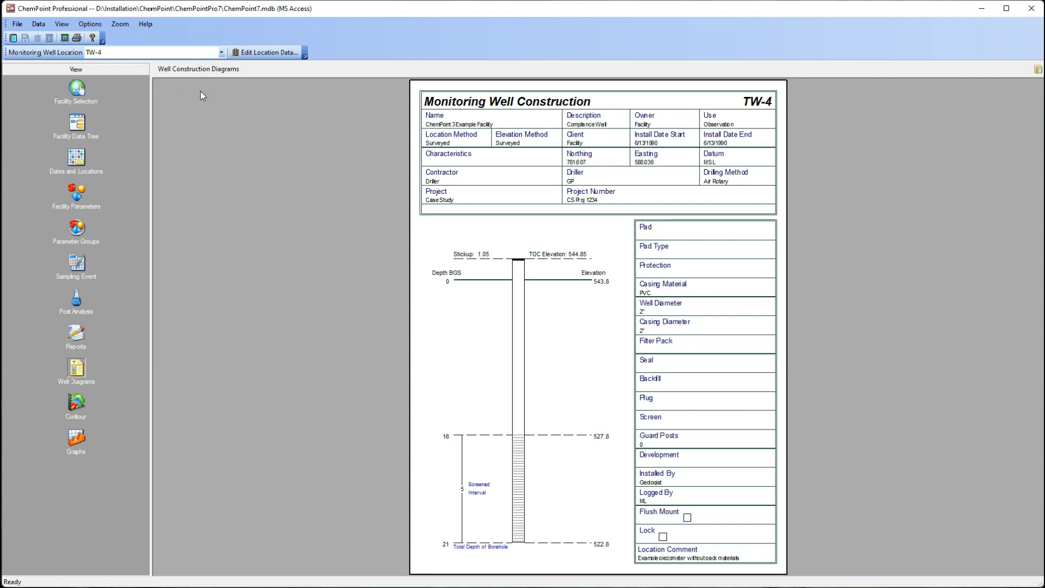
click(221, 52)
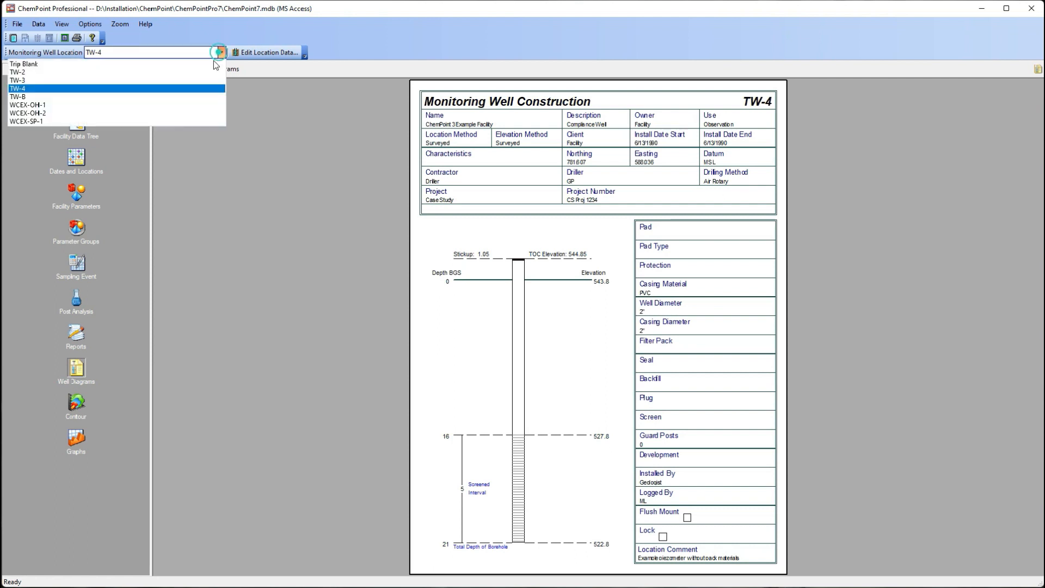
click(197, 82)
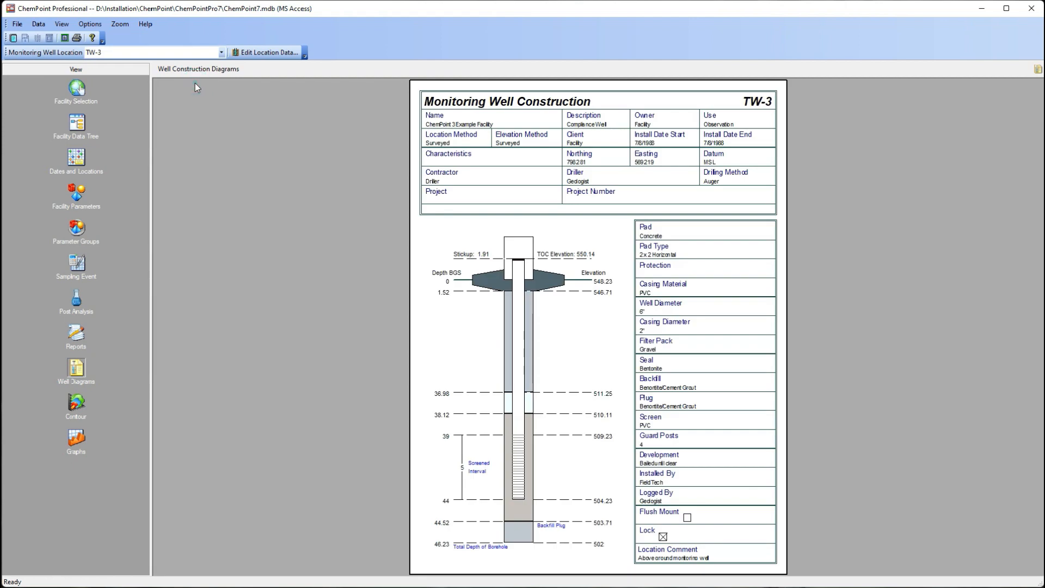
Step: Inspect the diagram options for the TW-3 well diagram and close them without changes
right_click(432, 240)
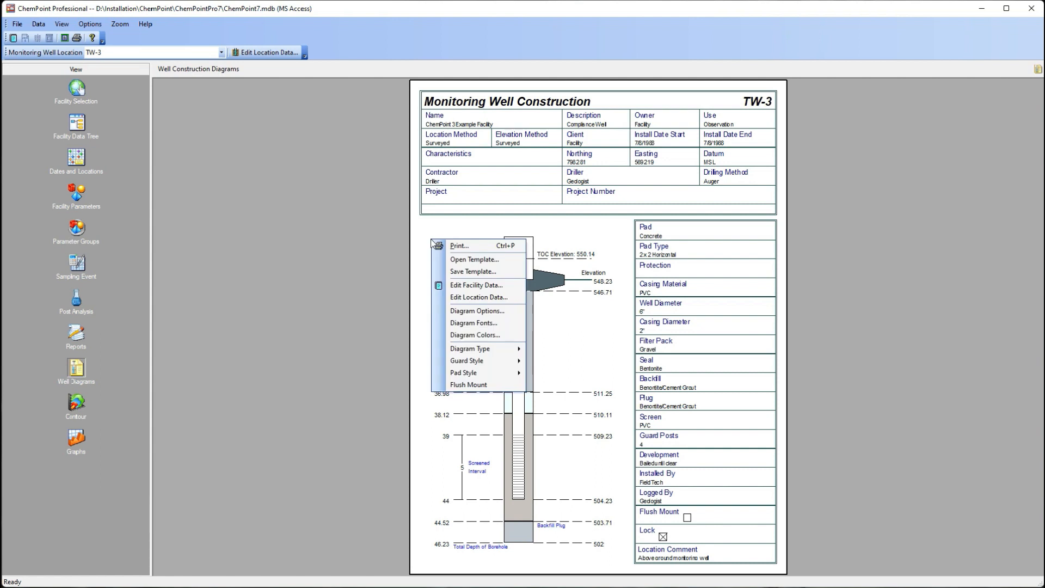
click(505, 312)
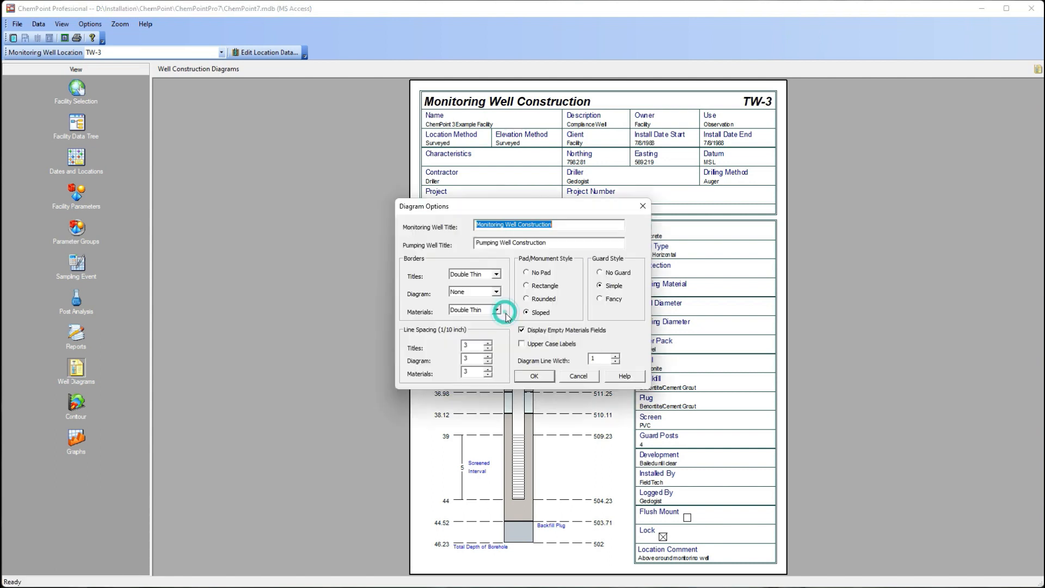
click(578, 376)
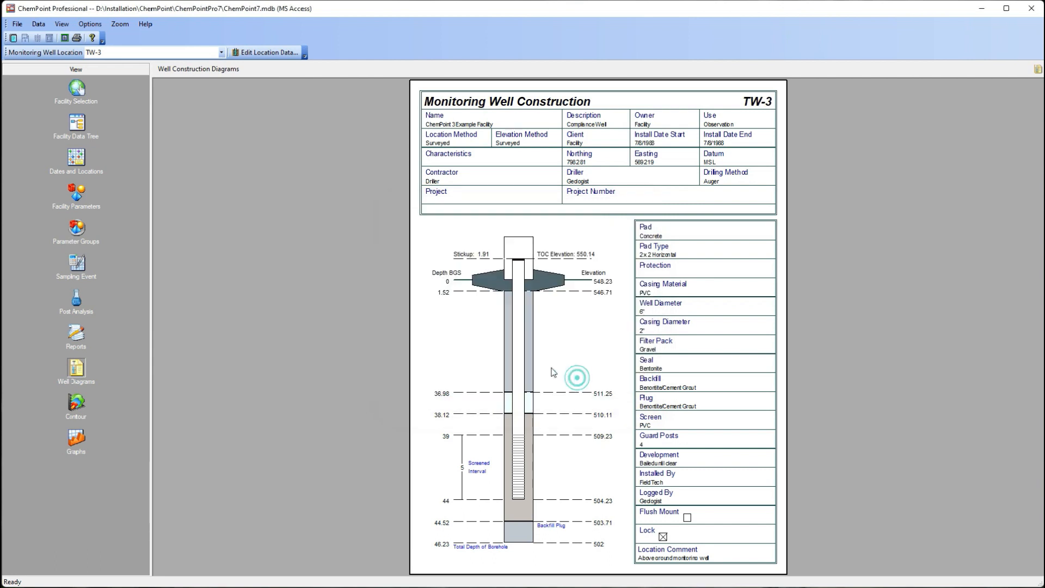
Step: Look at the contour view, and create a Time Series graph in the graphs view
click(71, 403)
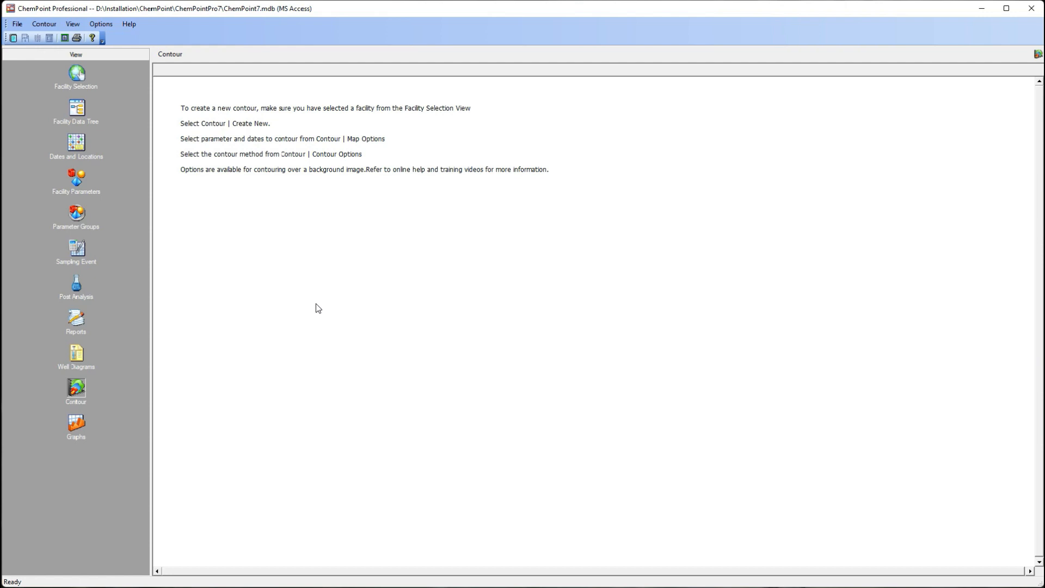
click(79, 428)
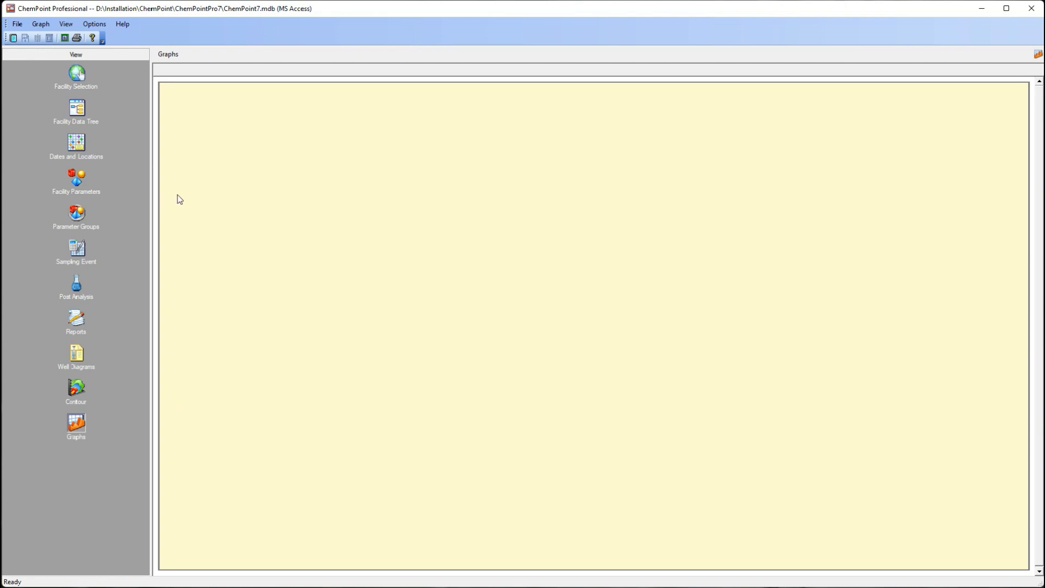
click(42, 26)
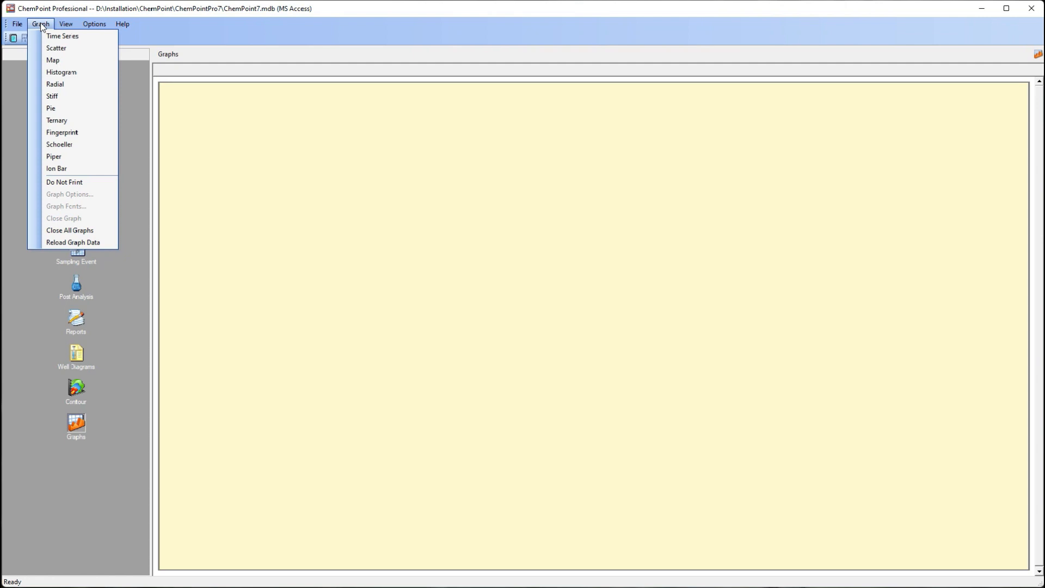
click(51, 38)
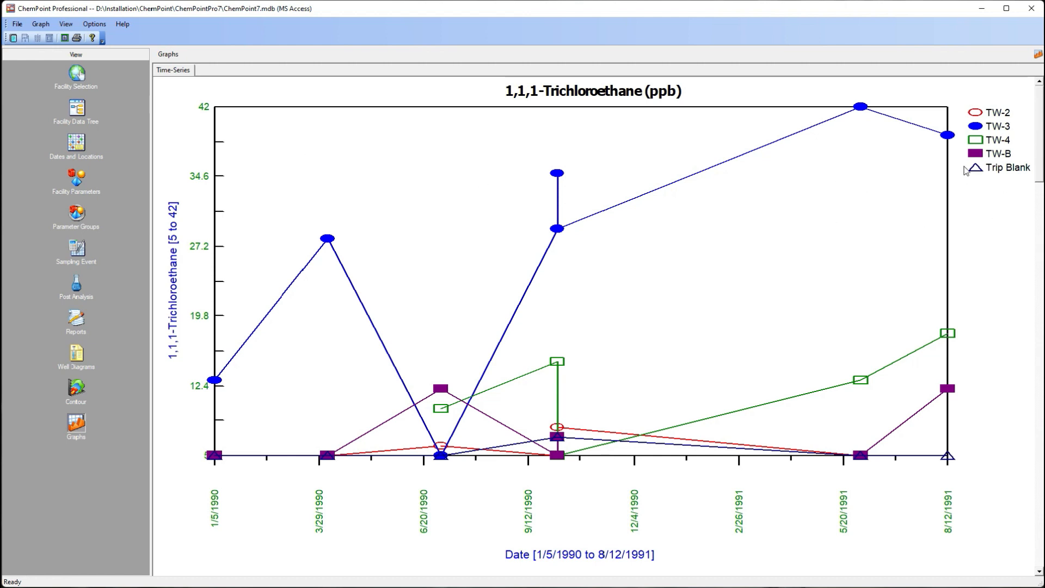
Step: Look through the time-series graphs down to Radium 226, and view and close their print preview
click(1036, 254)
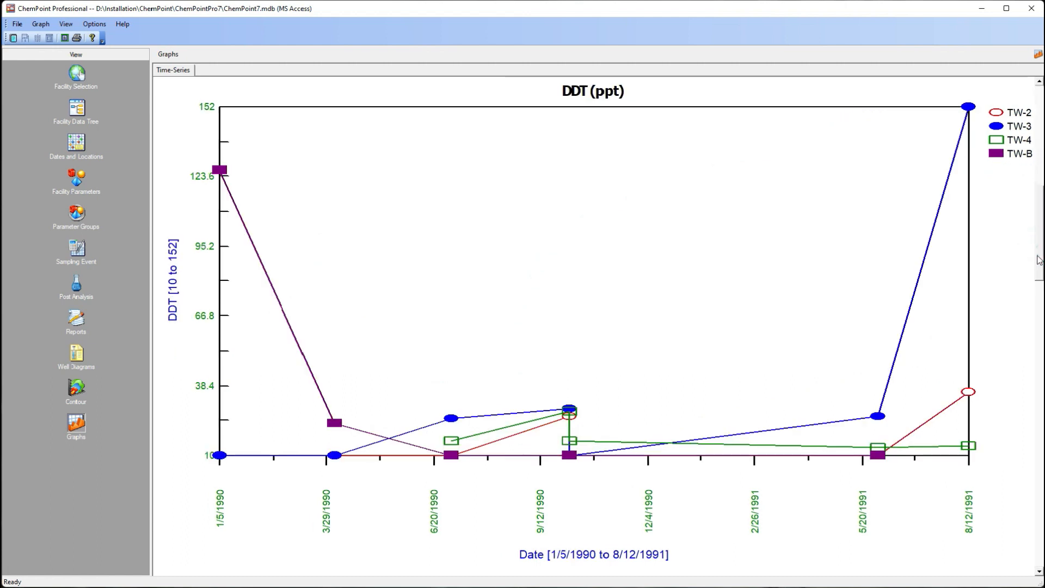
drag(1037, 247, 1036, 310)
drag(1036, 349, 1041, 431)
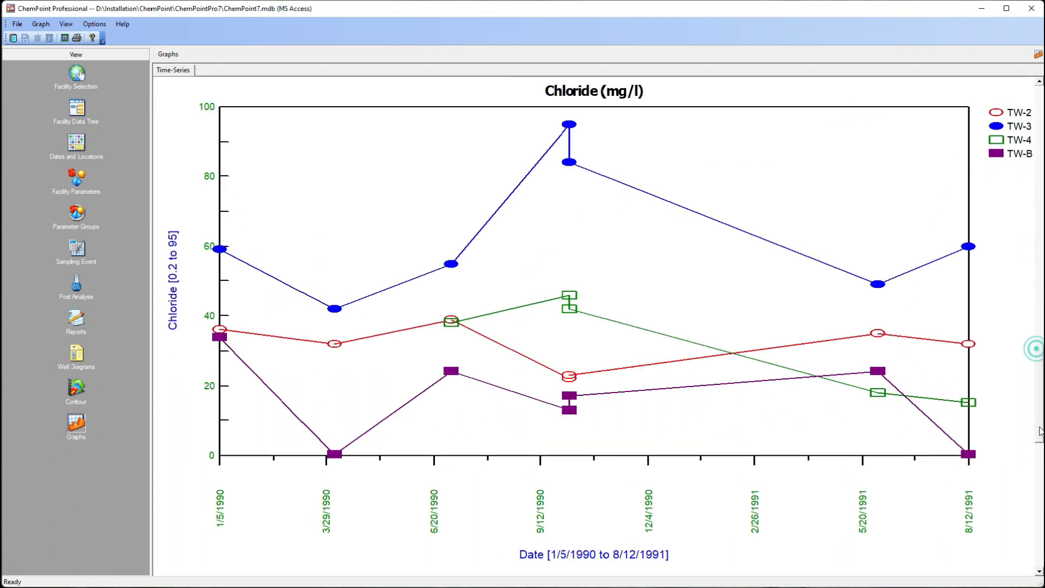
click(17, 24)
click(53, 88)
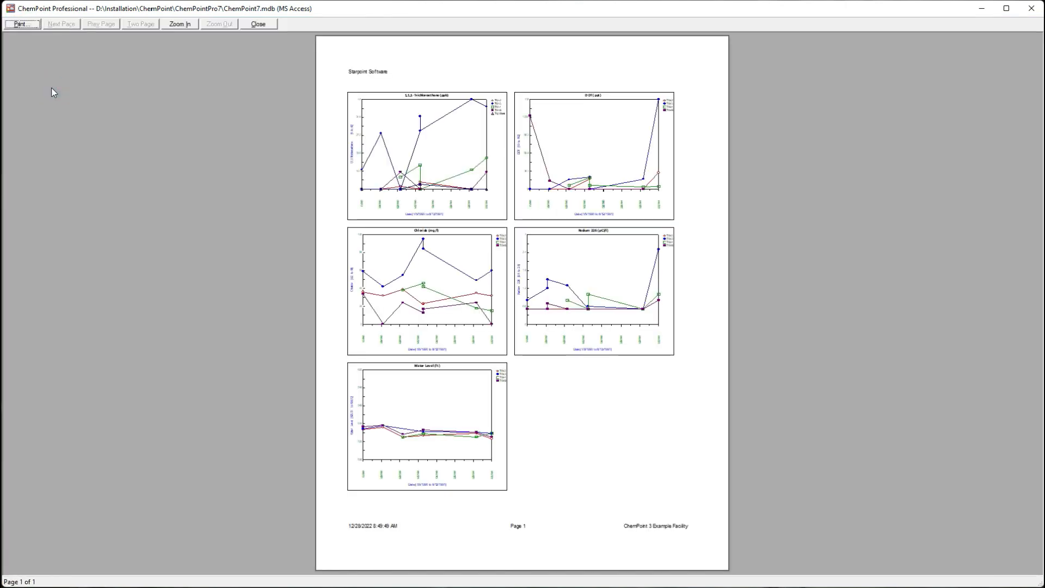
click(258, 25)
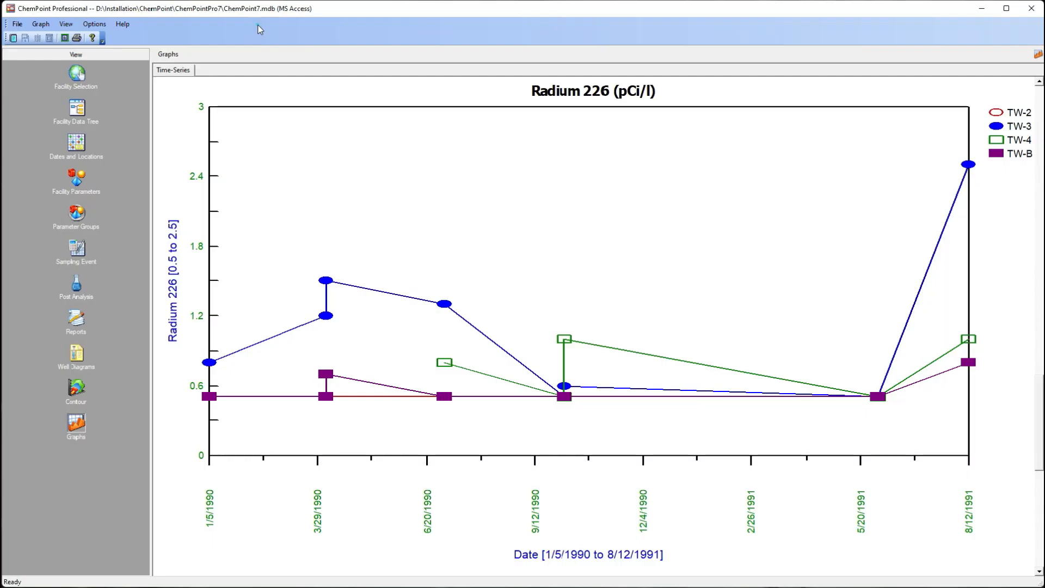
Step: Set the graph page layout to 2 rows and 1 column
right_click(337, 144)
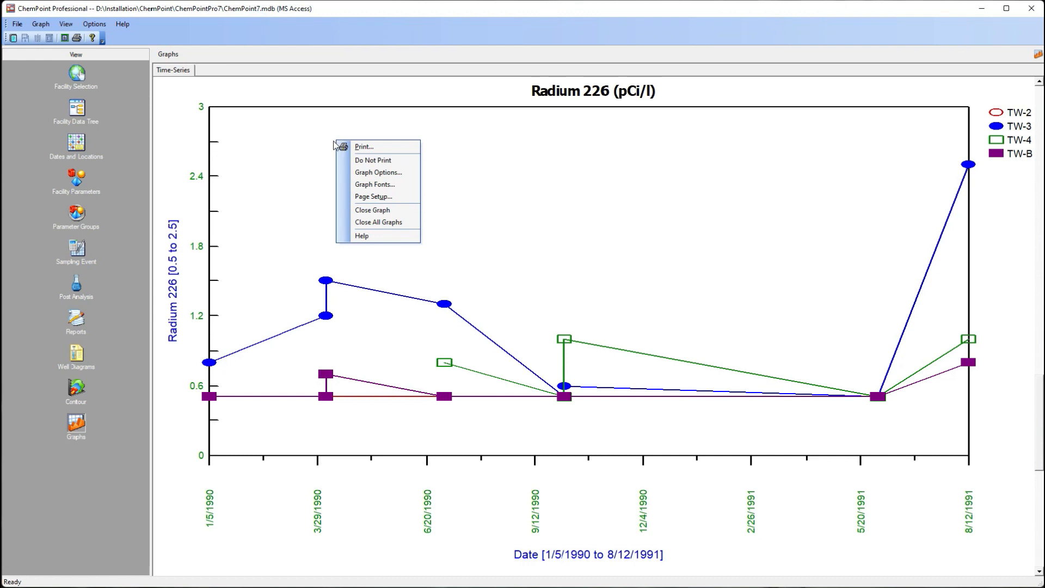
click(379, 197)
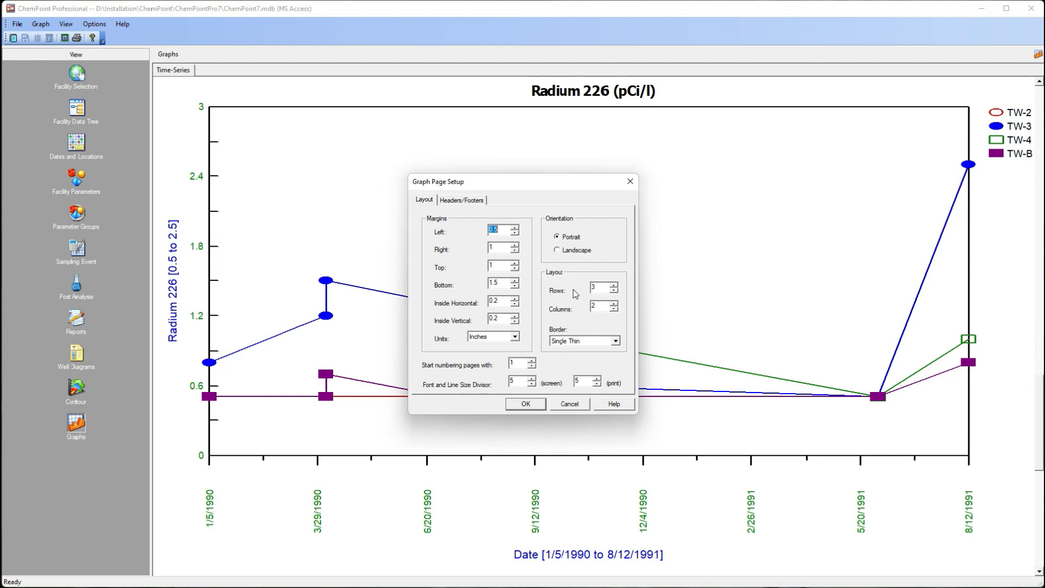
click(614, 293)
click(614, 310)
click(526, 403)
Step: Page through the graphs' print preview to its last page, close it and return to the facility selection view
click(14, 23)
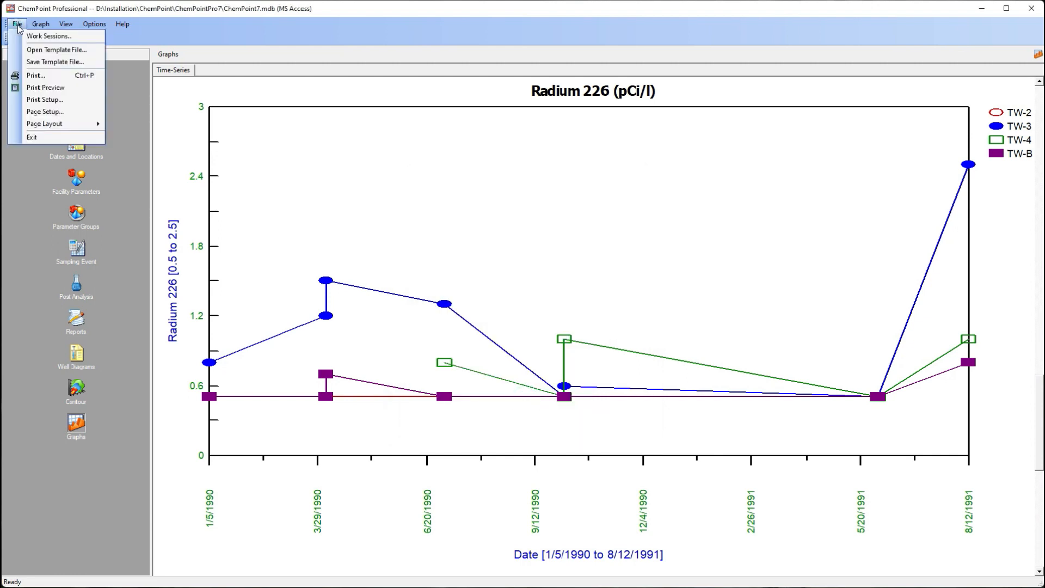
click(42, 91)
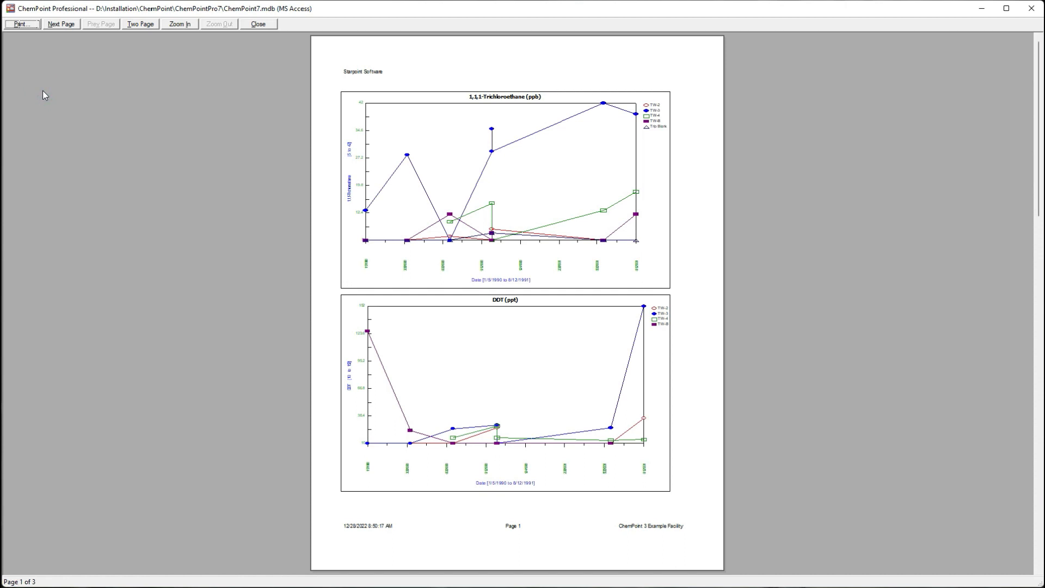
click(1038, 338)
click(1039, 341)
click(258, 24)
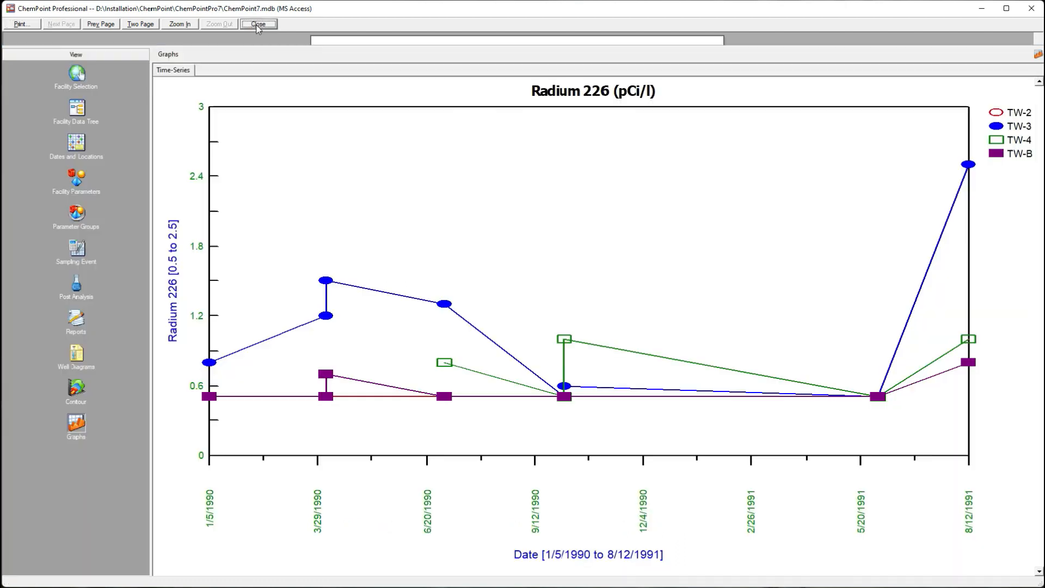
click(75, 74)
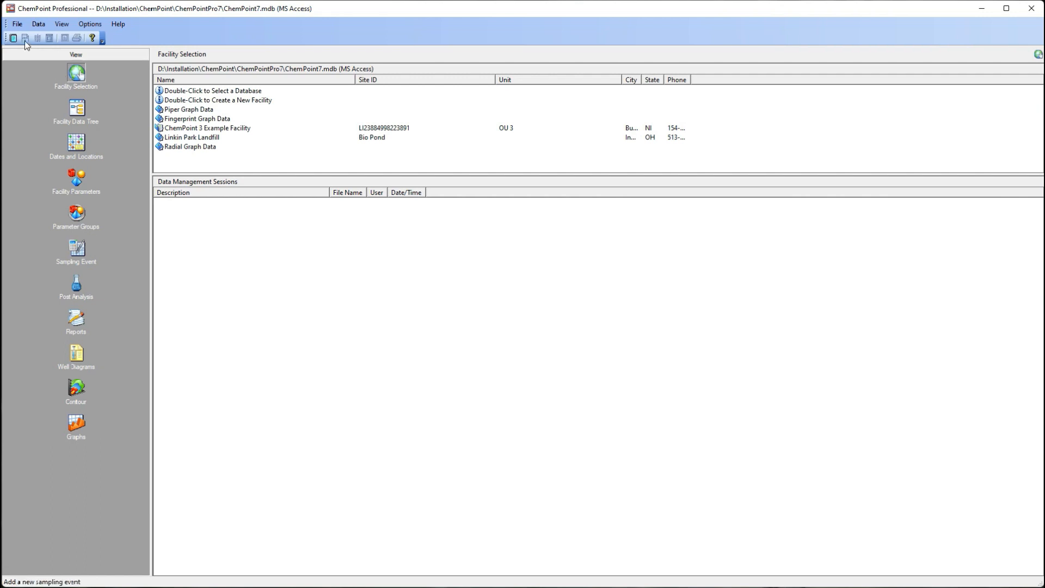
Step: Create a new Universal Importer configuration titled Sample
click(18, 24)
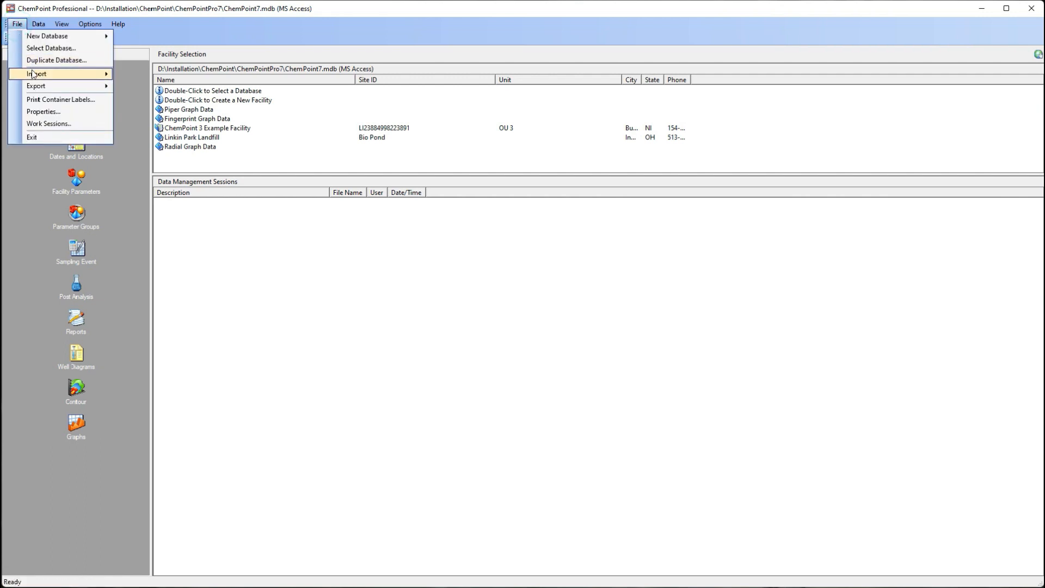
mouse_move(33, 75)
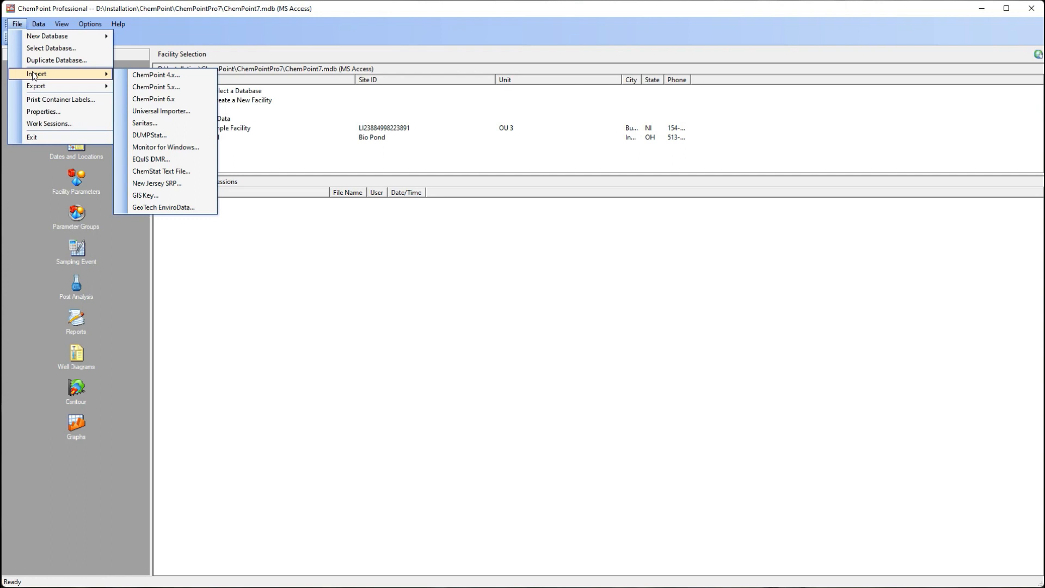
click(161, 112)
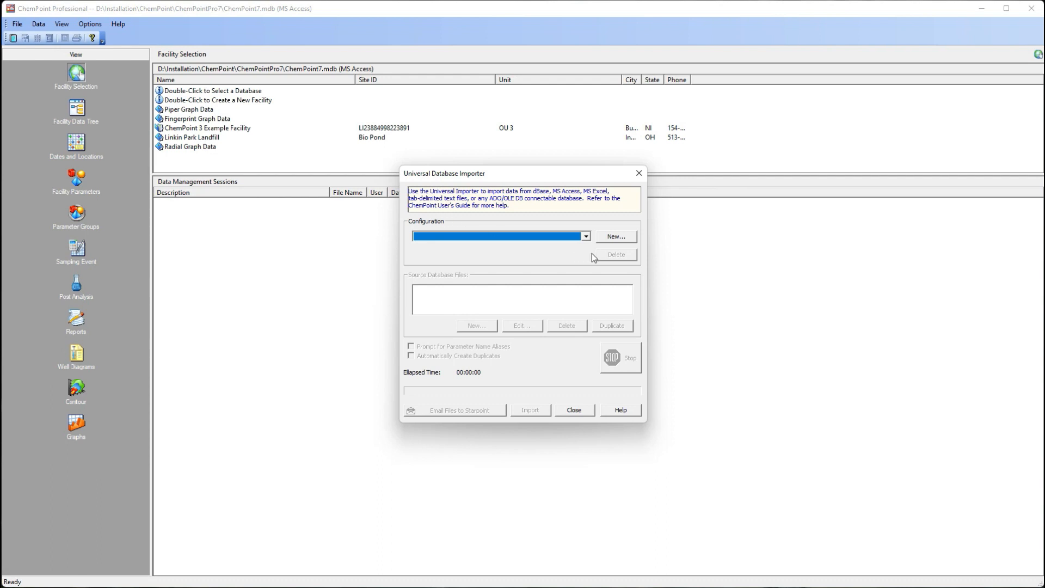
click(616, 238)
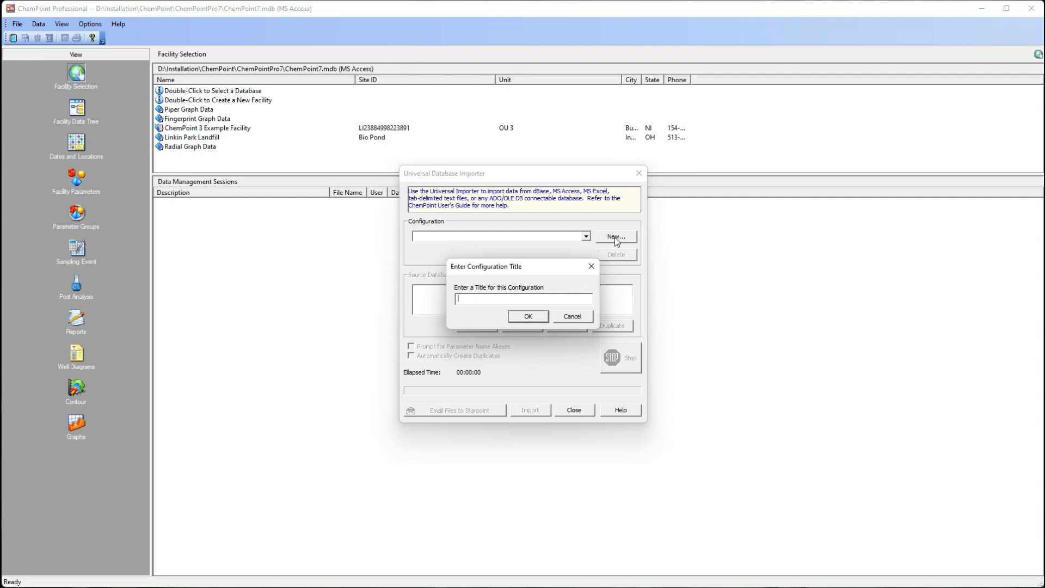
text(Sample)
click(525, 319)
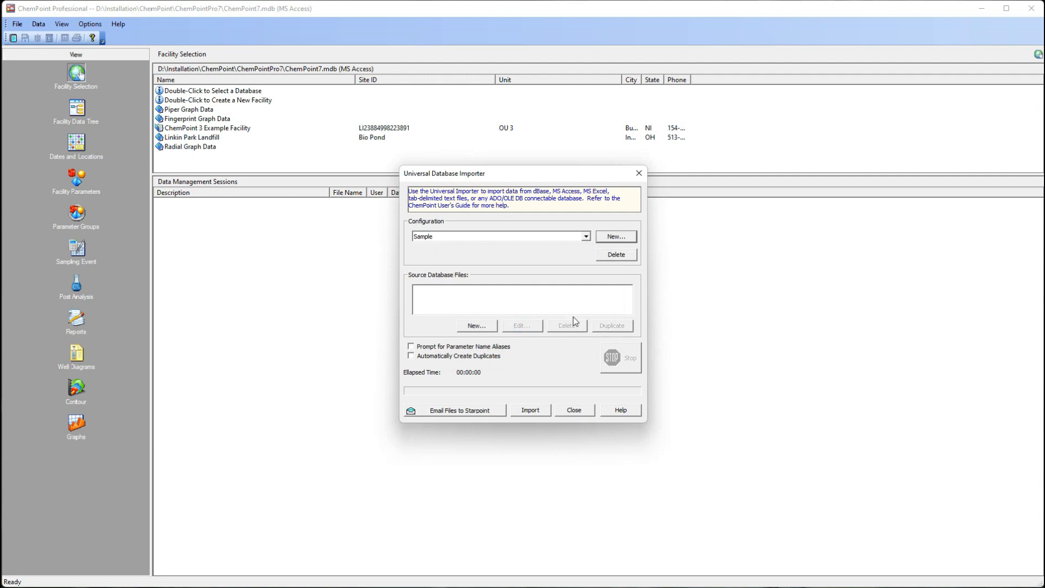
Step: View the database types offered for a new source file, cancel adding the file and close the Universal Database Importer
click(475, 326)
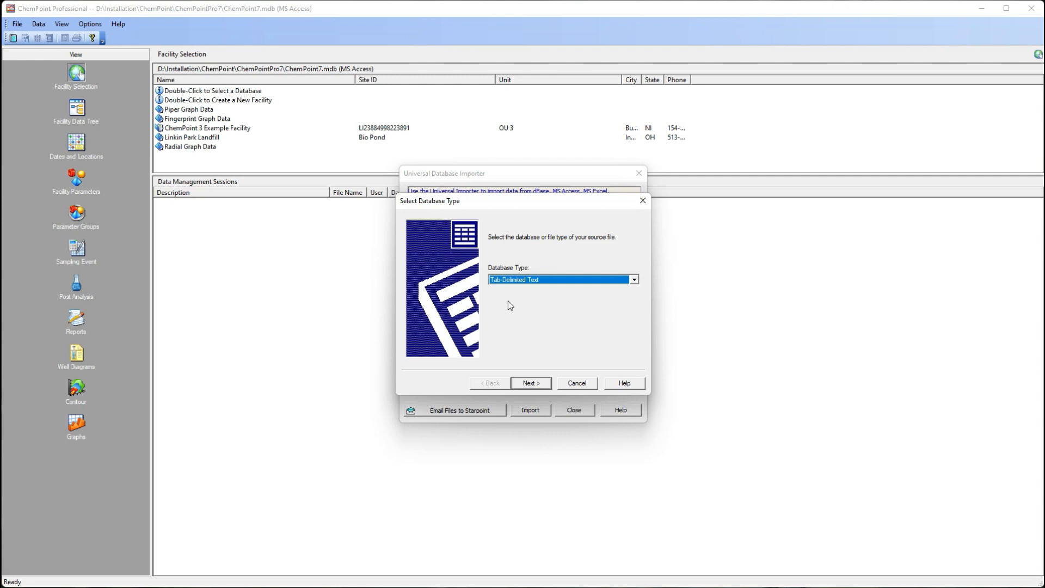
click(520, 279)
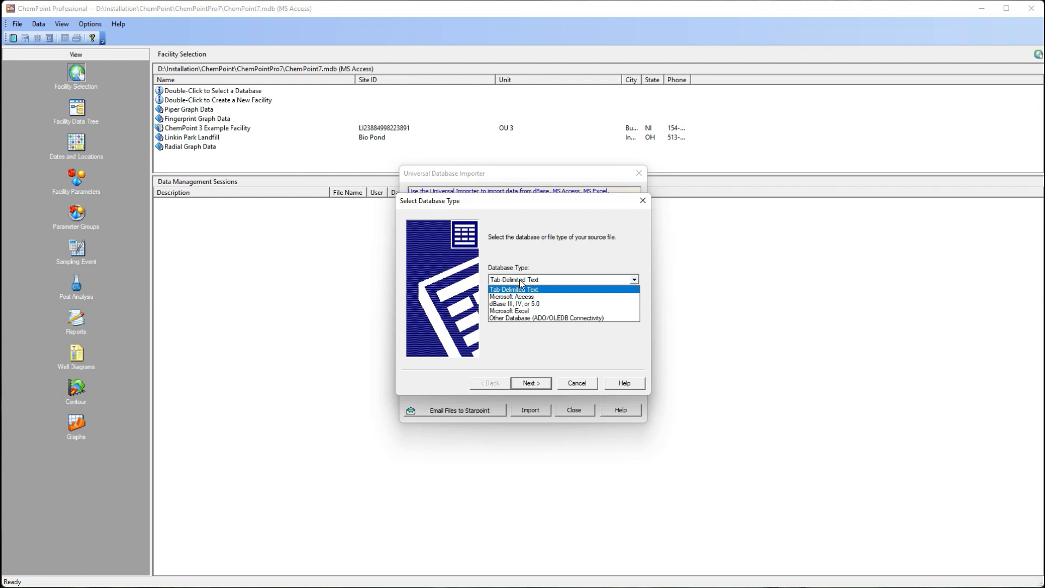
click(579, 387)
click(576, 388)
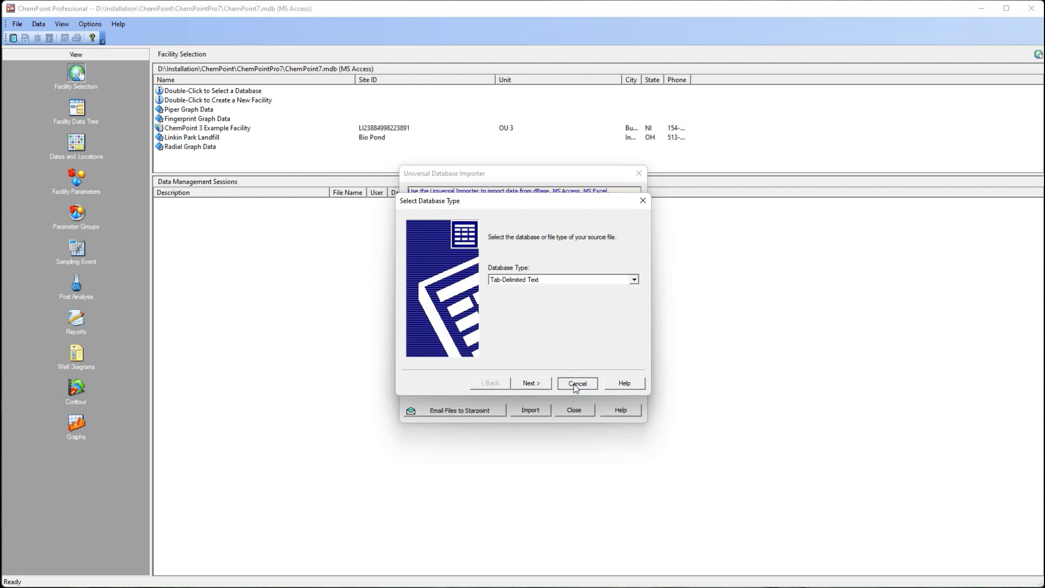
click(576, 385)
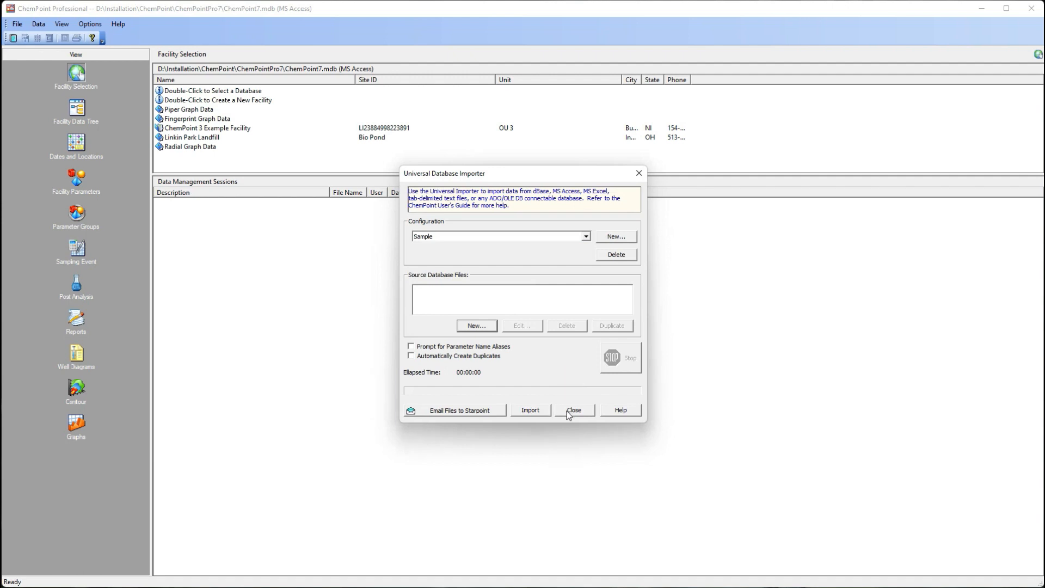
click(569, 414)
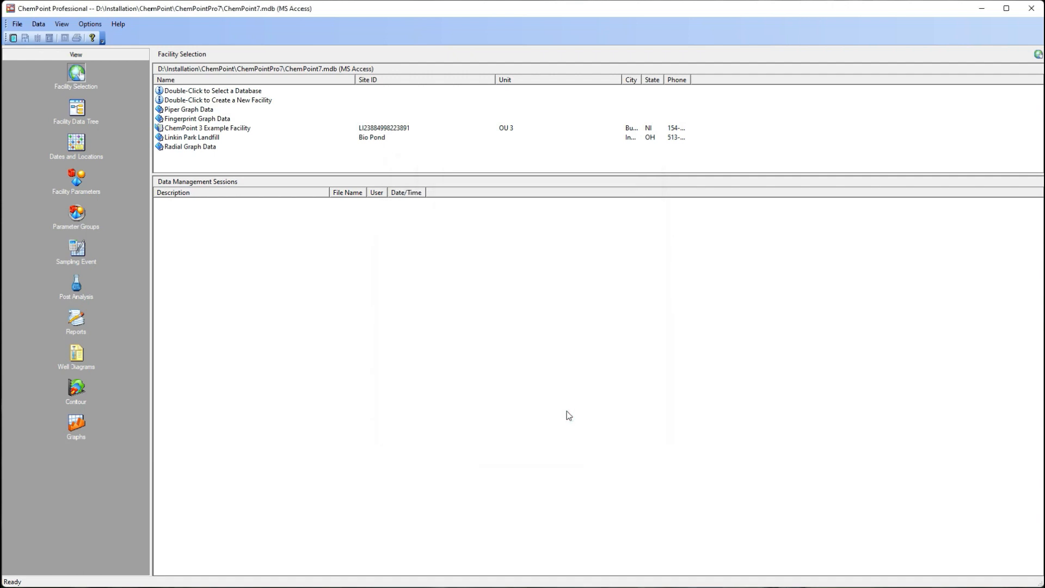